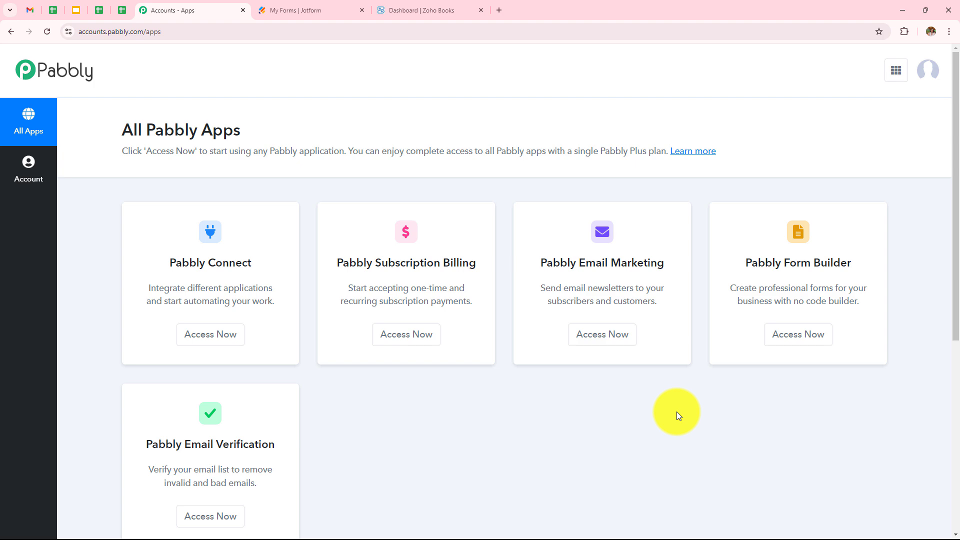
# Launch Pabbly Connect, review its task counts and workflows, and cancel the new-folder form
pyautogui.click(217, 346)
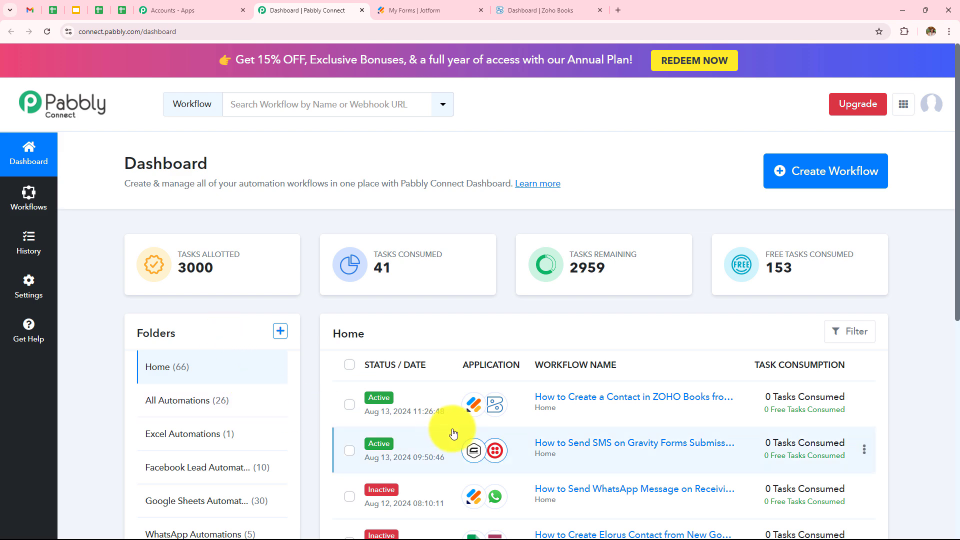
pyautogui.scroll(-4, 496, 272)
pyautogui.scroll(-3, 497, 276)
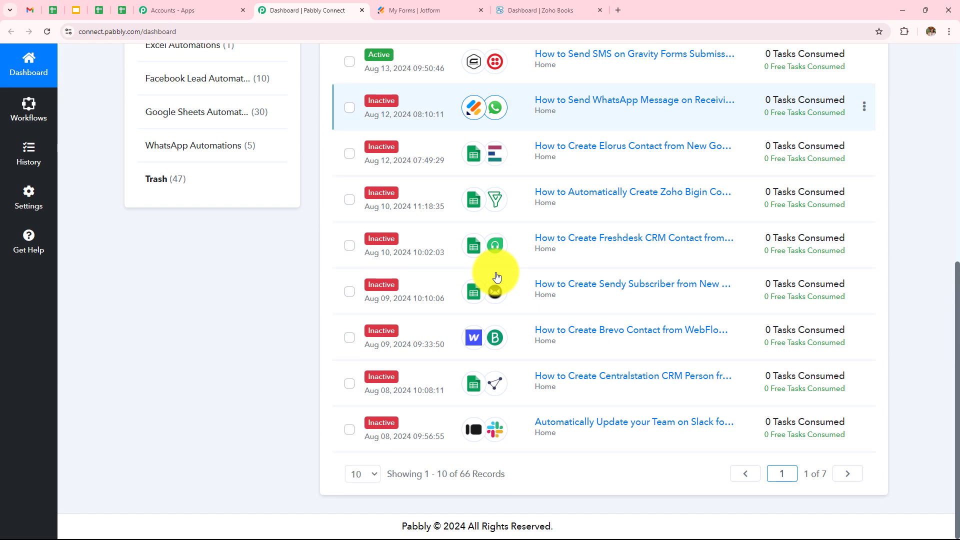
pyautogui.scroll(2, 495, 275)
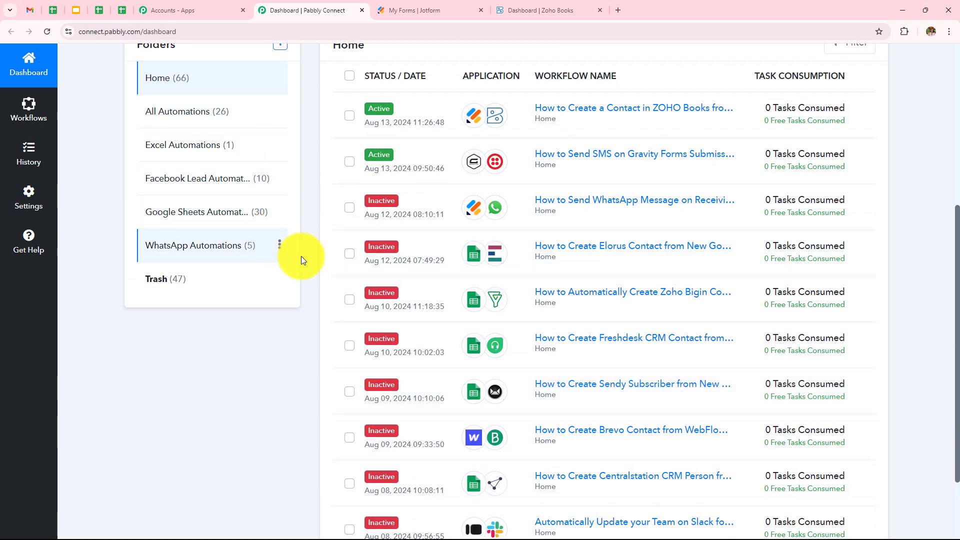
pyautogui.scroll(4, 408, 314)
pyautogui.scroll(1, 404, 315)
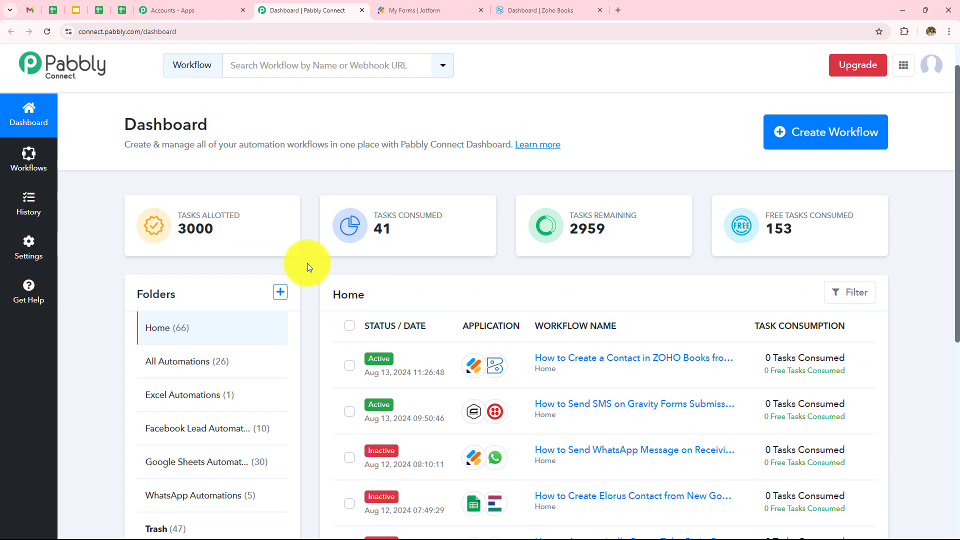
pyautogui.click(280, 293)
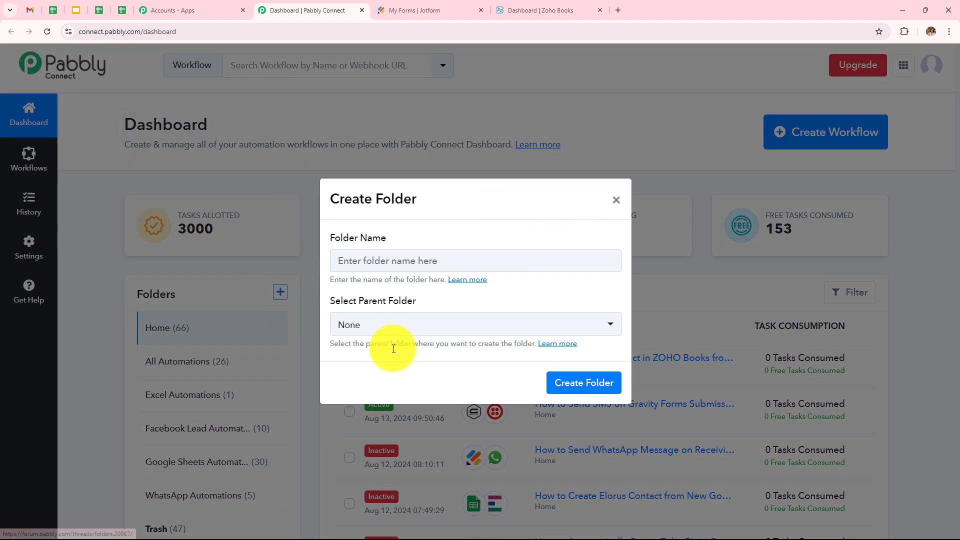
pyautogui.click(632, 200)
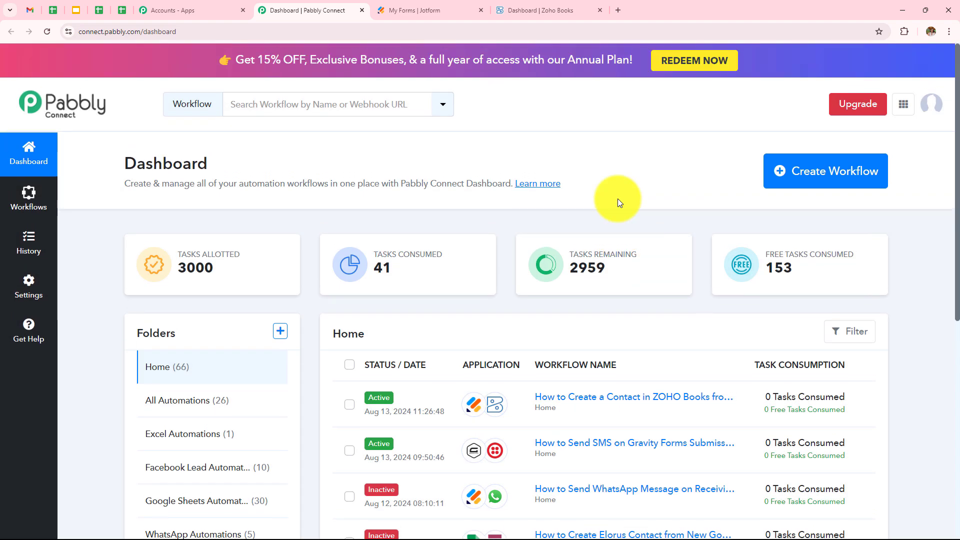
# Create the workflow 'How to Create a Contact in ZOHO Books from Jotform Submission' in All Automations
pyautogui.click(828, 187)
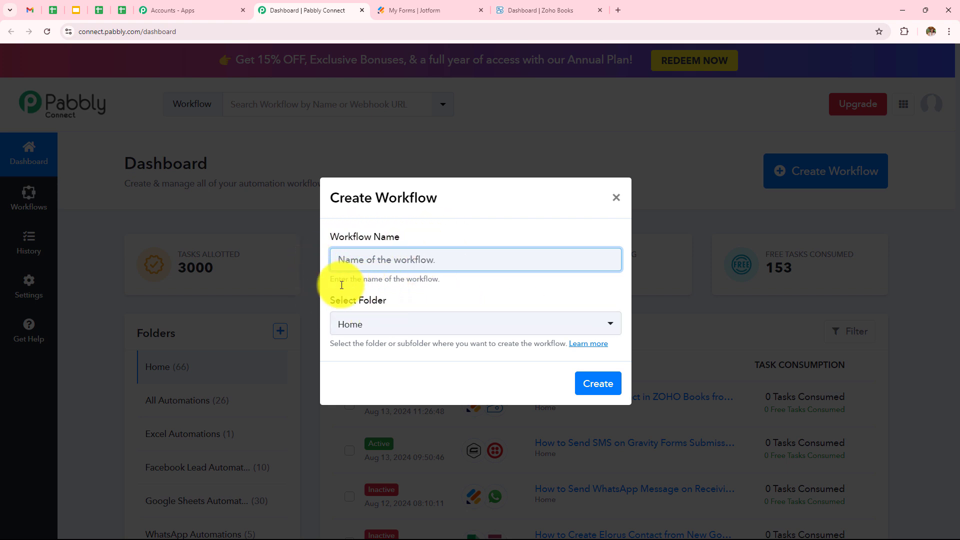
pyautogui.click(410, 265)
pyautogui.write('How to Create a Contact in ZOHO Books from Jotform Submission')
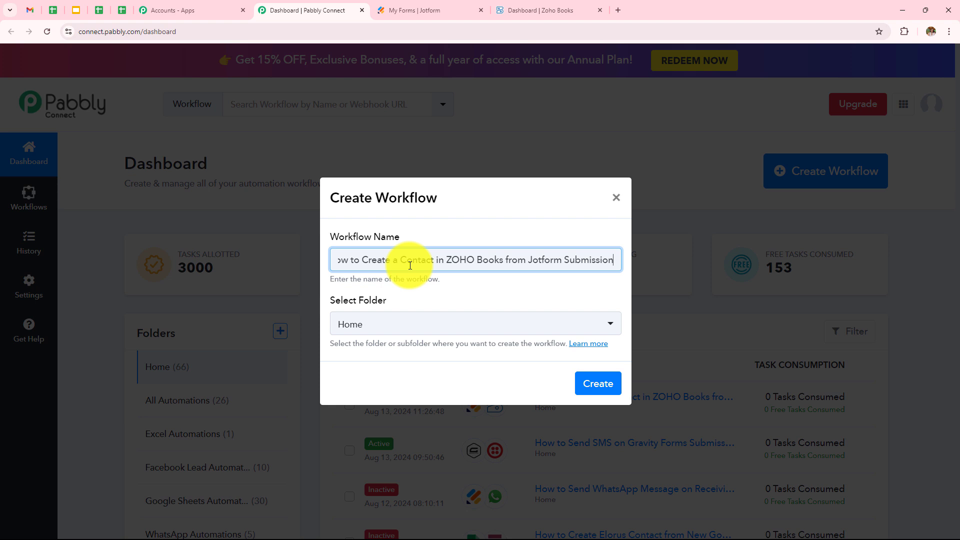
pyautogui.click(428, 325)
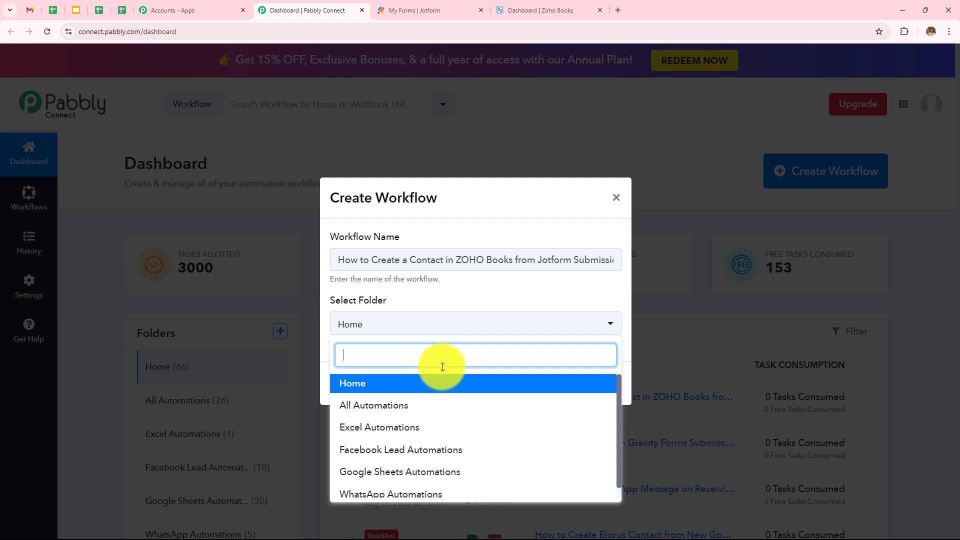
pyautogui.scroll(-1, 450, 416)
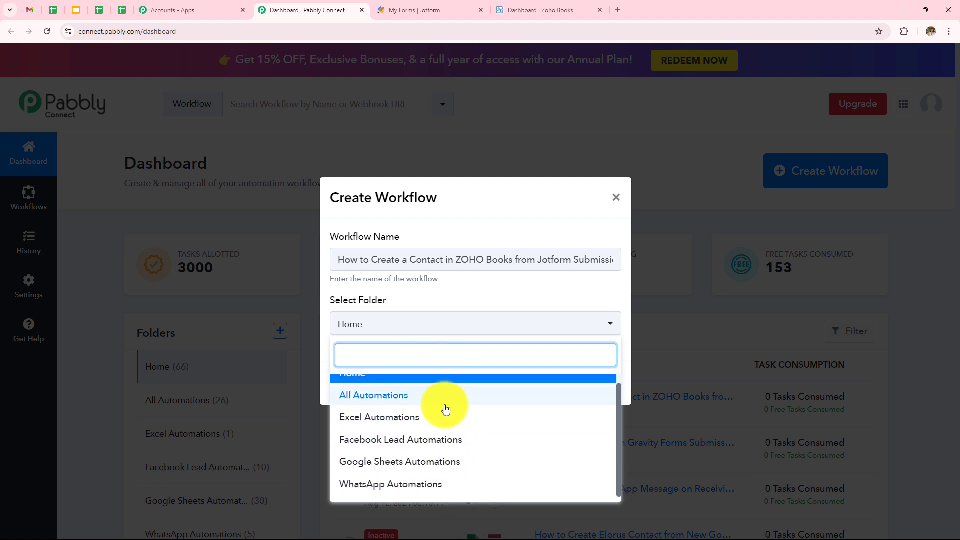
pyautogui.click(354, 402)
pyautogui.click(598, 386)
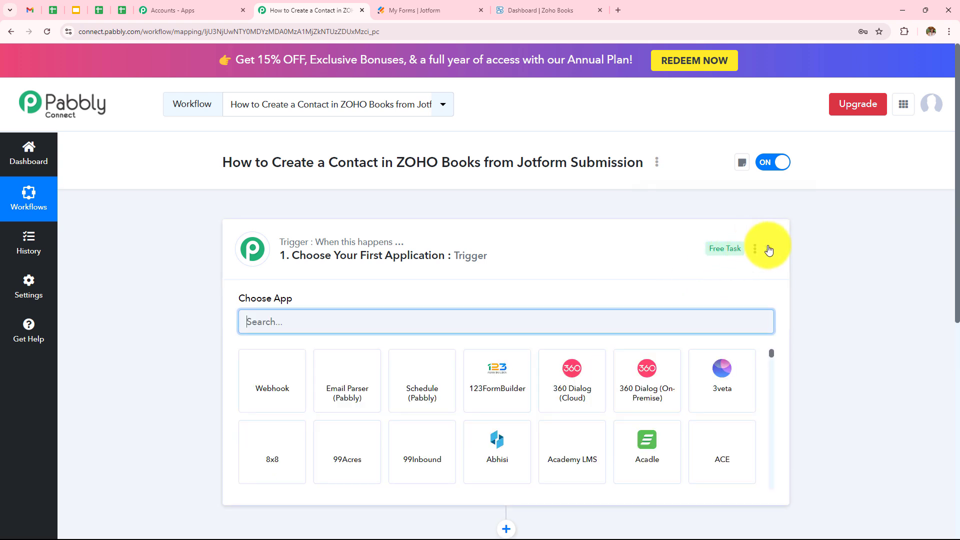
pyautogui.click(769, 248)
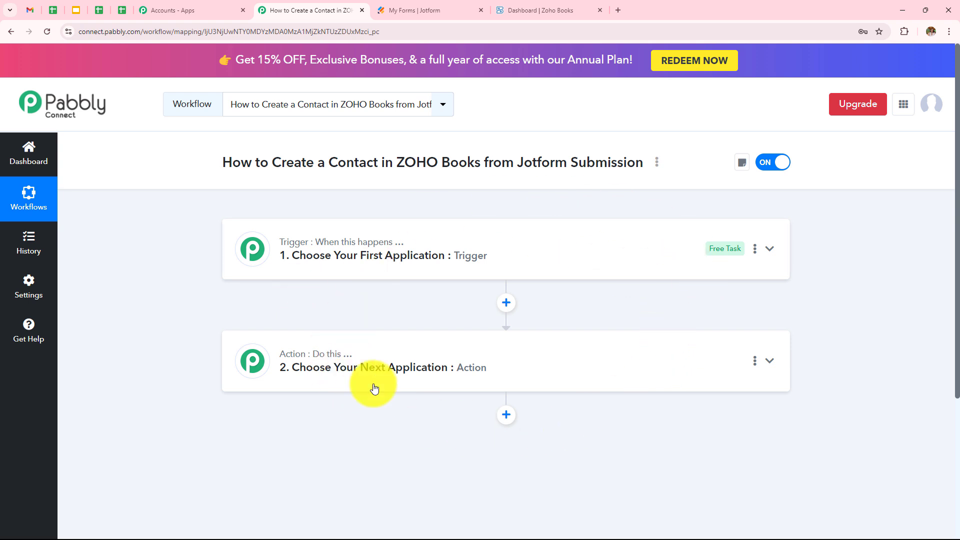
# Set the trigger to Jotform with the New Response event
pyautogui.click(484, 263)
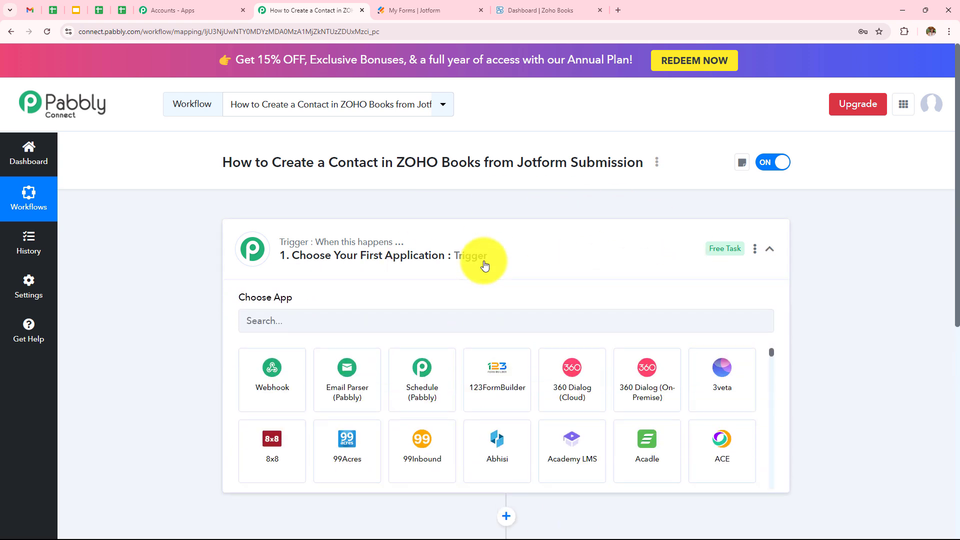
pyautogui.click(489, 322)
pyautogui.write('Jotfo')
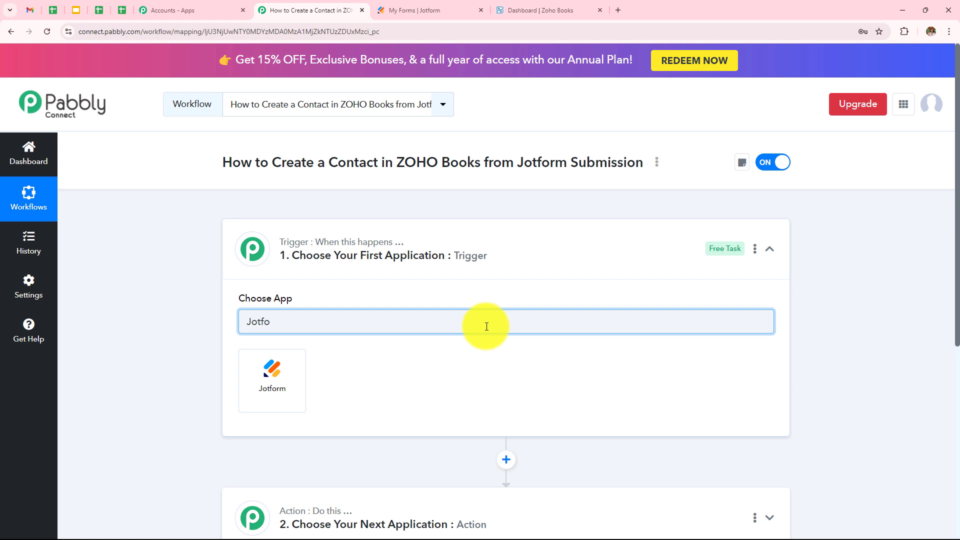
pyautogui.click(264, 400)
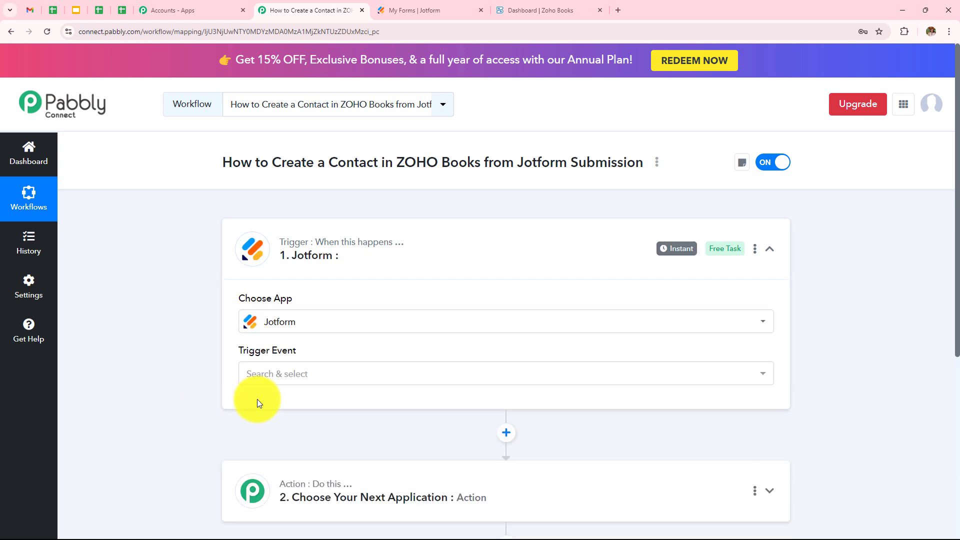
pyautogui.click(289, 383)
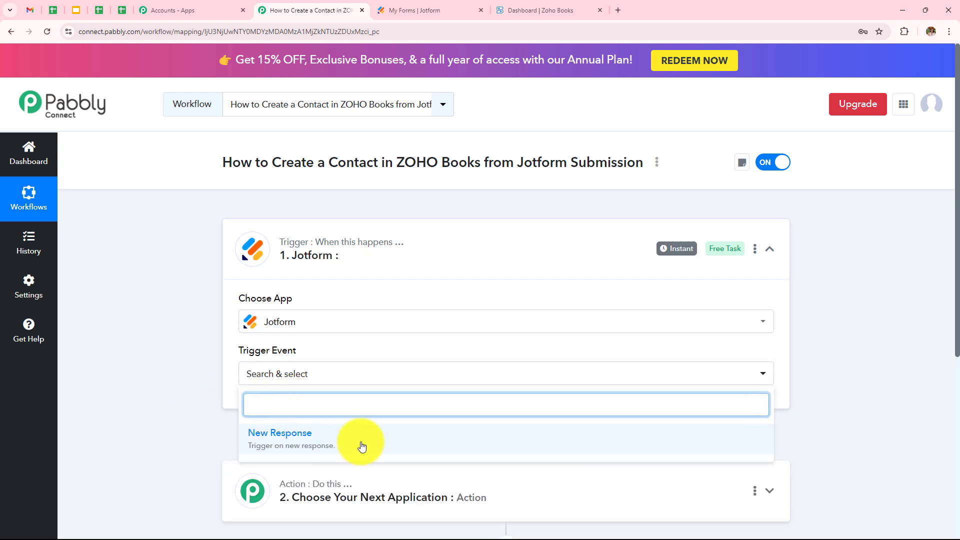
pyautogui.click(332, 443)
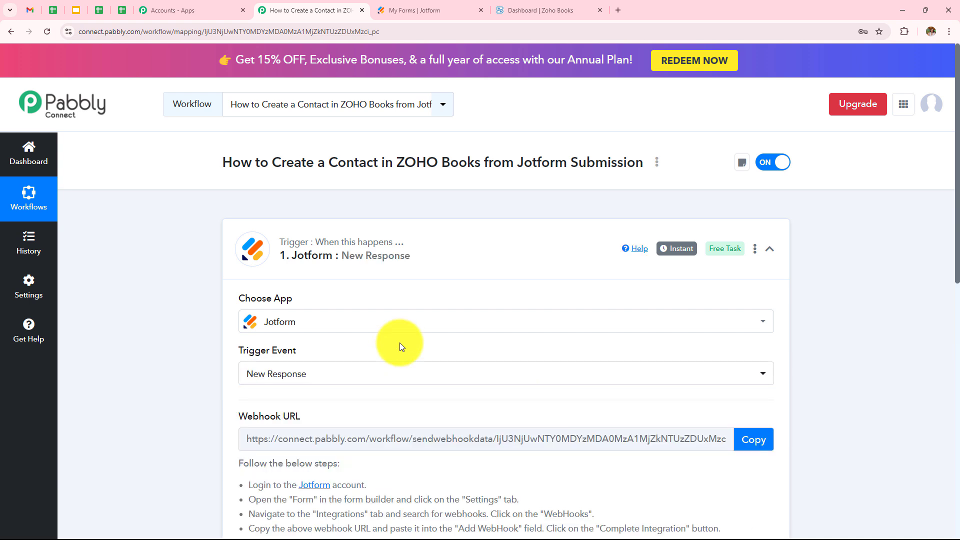
pyautogui.scroll(-4, 400, 343)
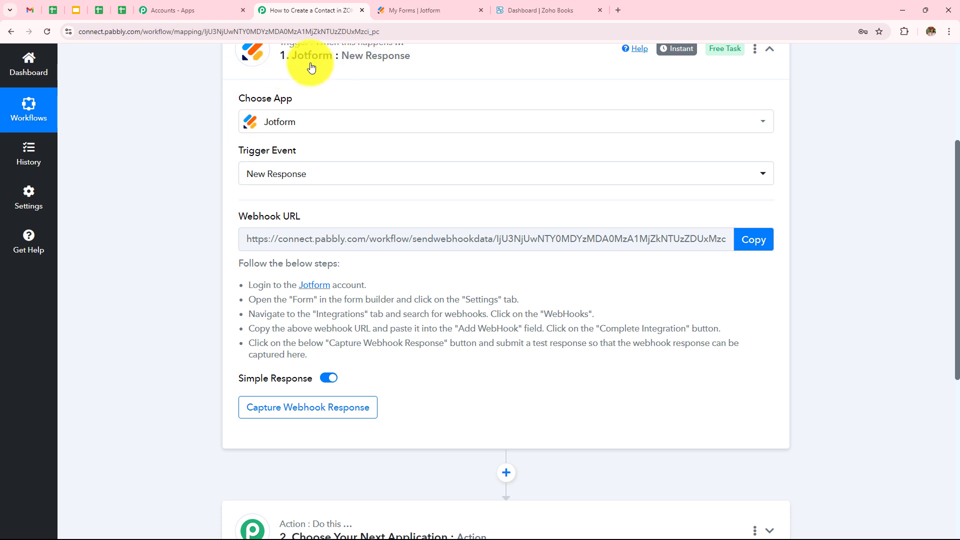
# Review the five Jotform webhook setup steps, then go to the Jotform My Forms list
pyautogui.moveTo(297, 216)
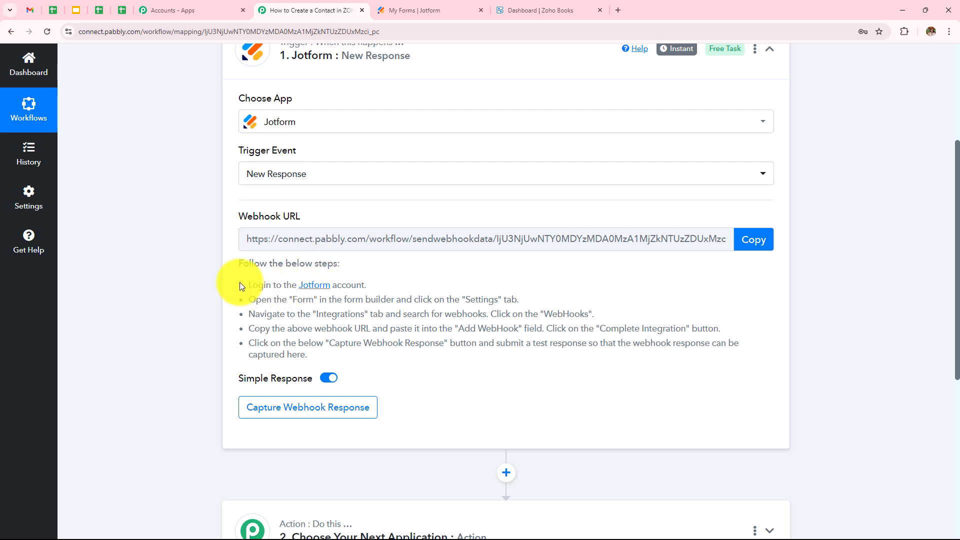
pyautogui.moveTo(241, 283); pyautogui.dragTo(323, 356)
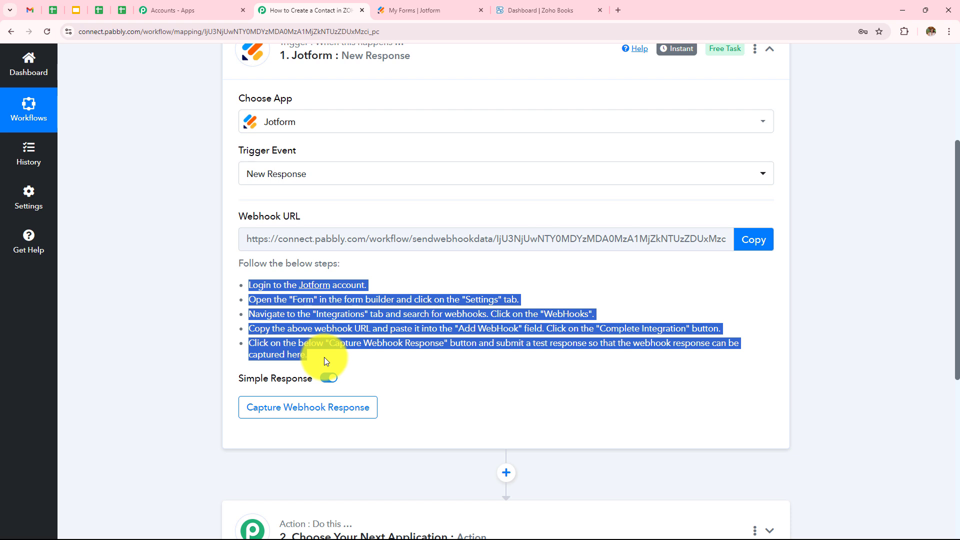
pyautogui.click(378, 359)
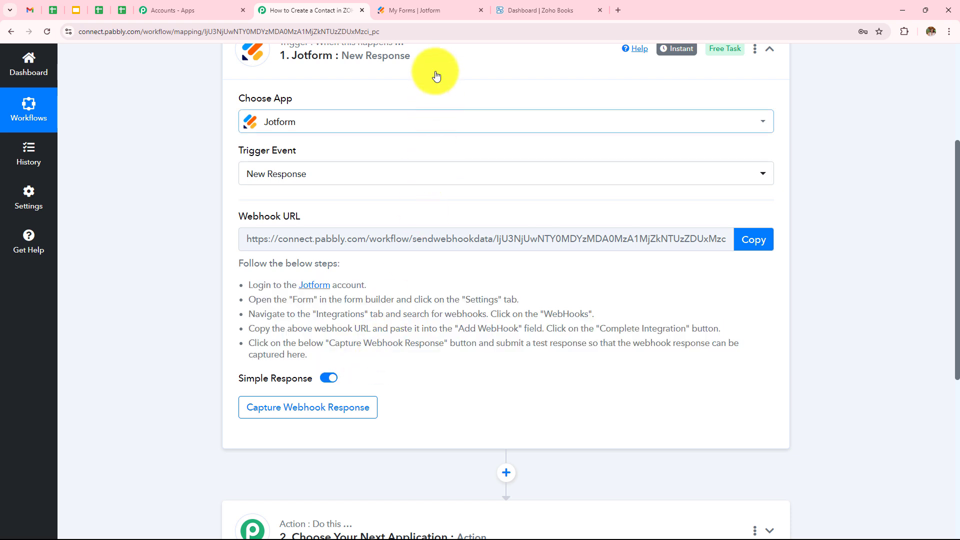
pyautogui.click(436, 10)
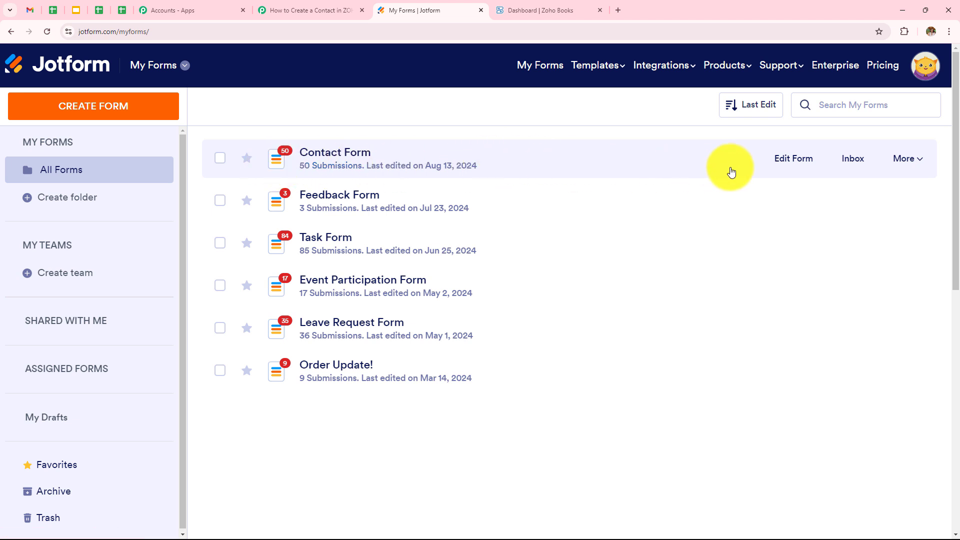
# Open the Contact Form's WebHooks integration from its Jotform settings
pyautogui.click(796, 158)
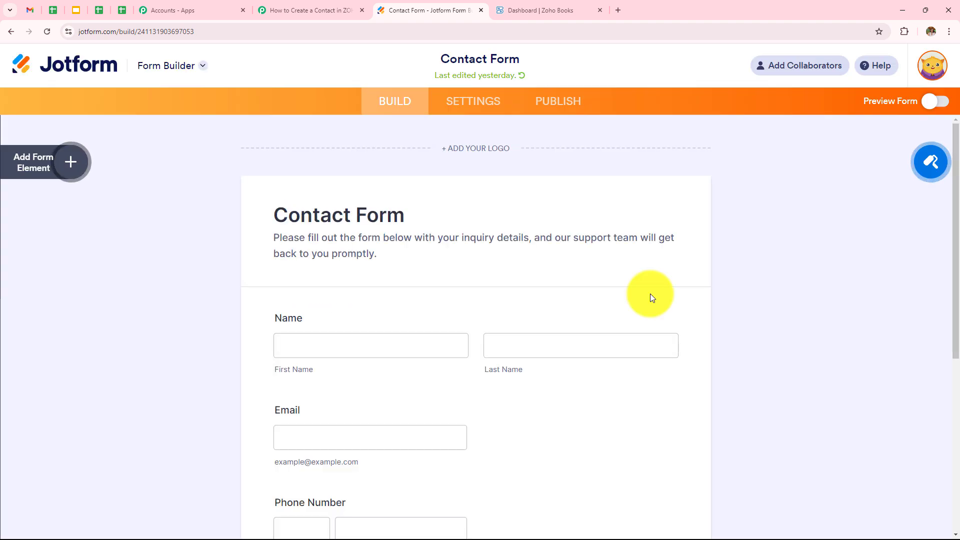
pyautogui.scroll(-4, 650, 293)
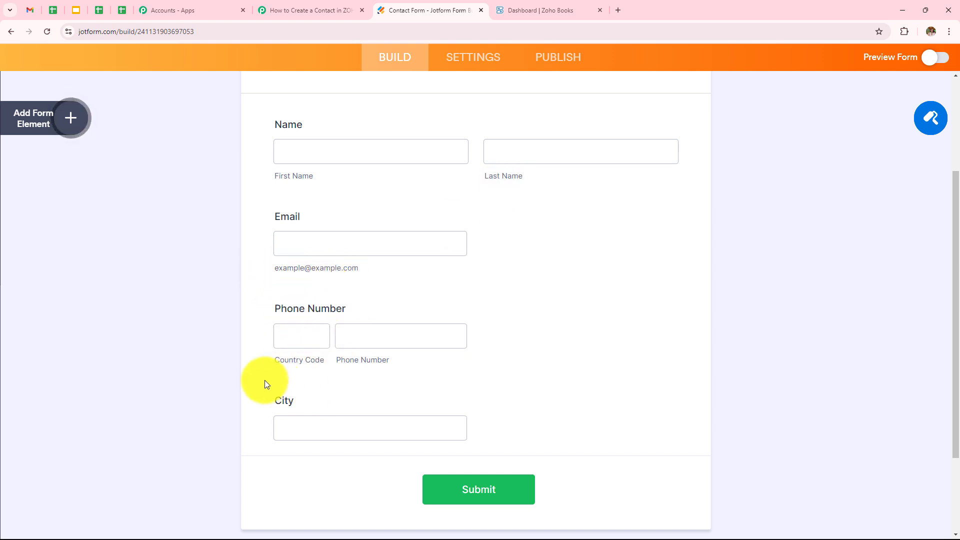
pyautogui.scroll(5, 473, 347)
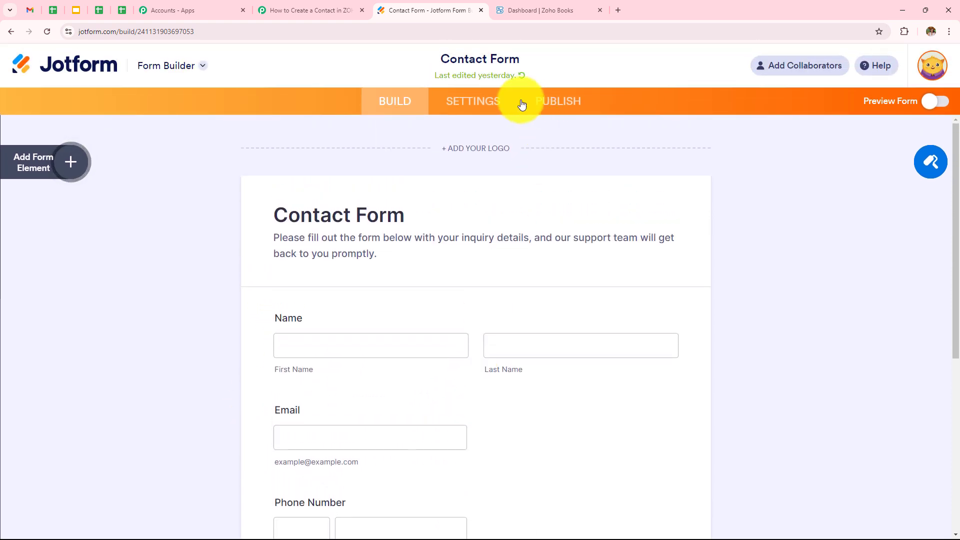
pyautogui.click(451, 107)
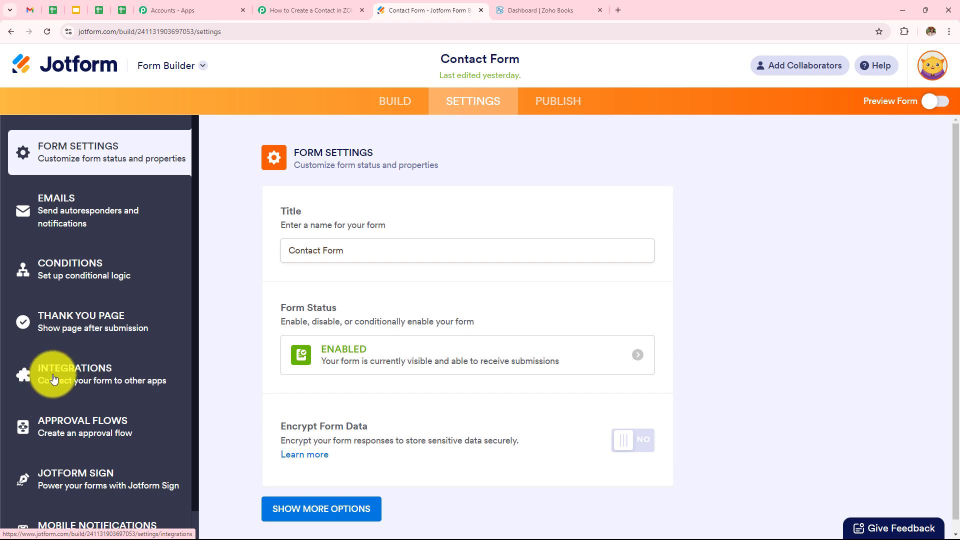
pyautogui.click(83, 371)
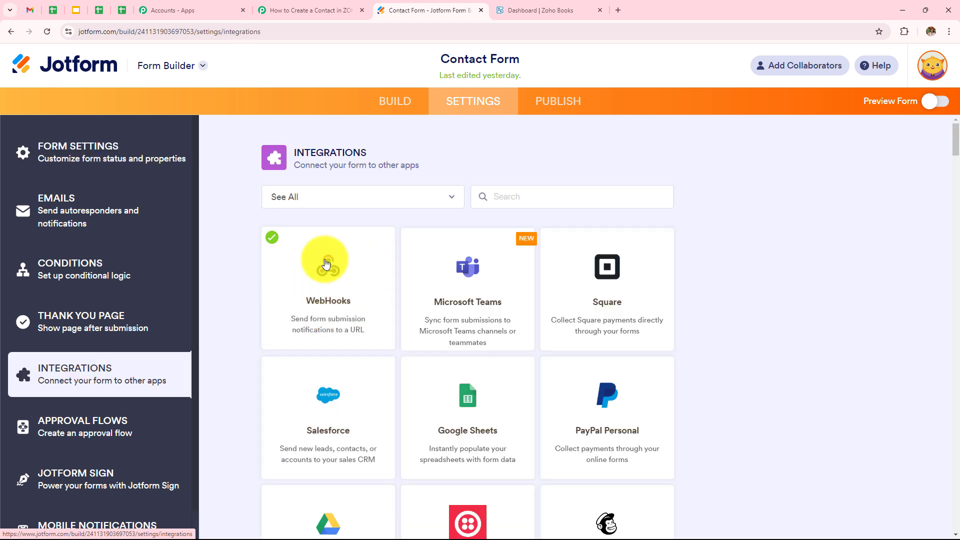
pyautogui.click(314, 298)
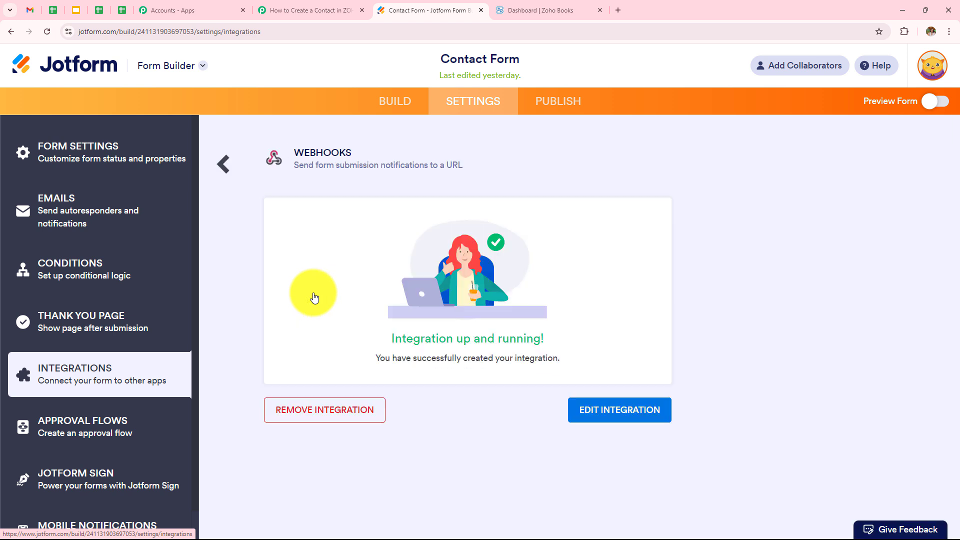
# Edit the webhook integration and clear the old URL from the Add WebHook field
pyautogui.click(626, 410)
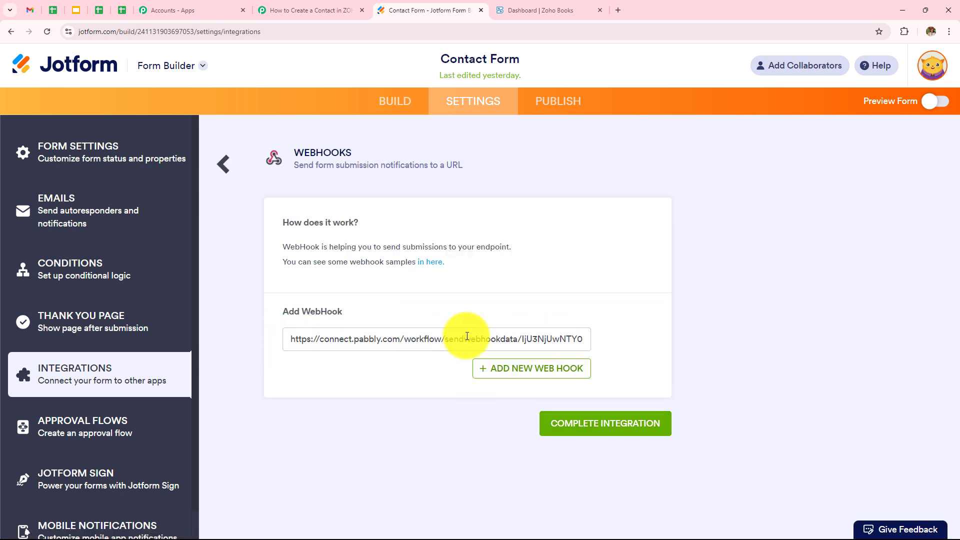
pyautogui.moveTo(289, 339); pyautogui.dragTo(772, 329)
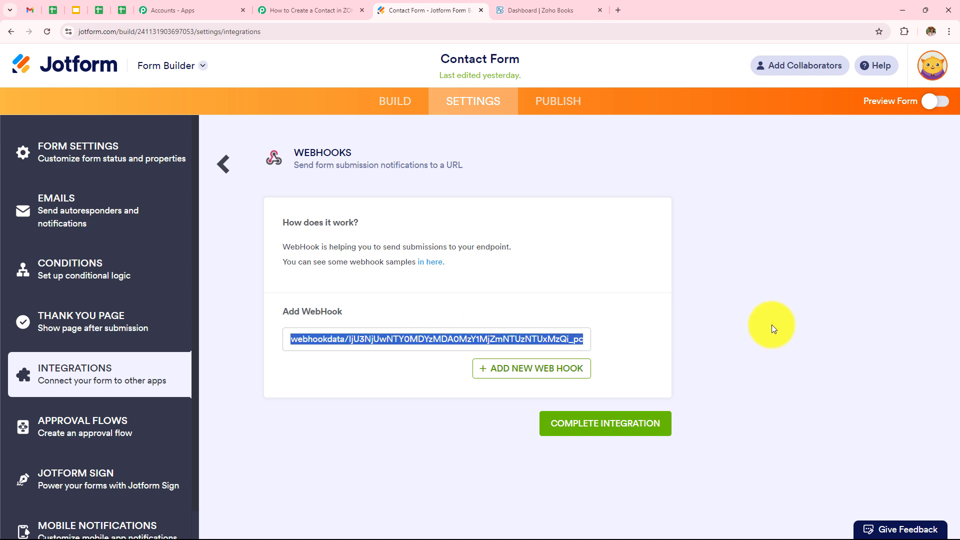
pyautogui.press('BackSpace')
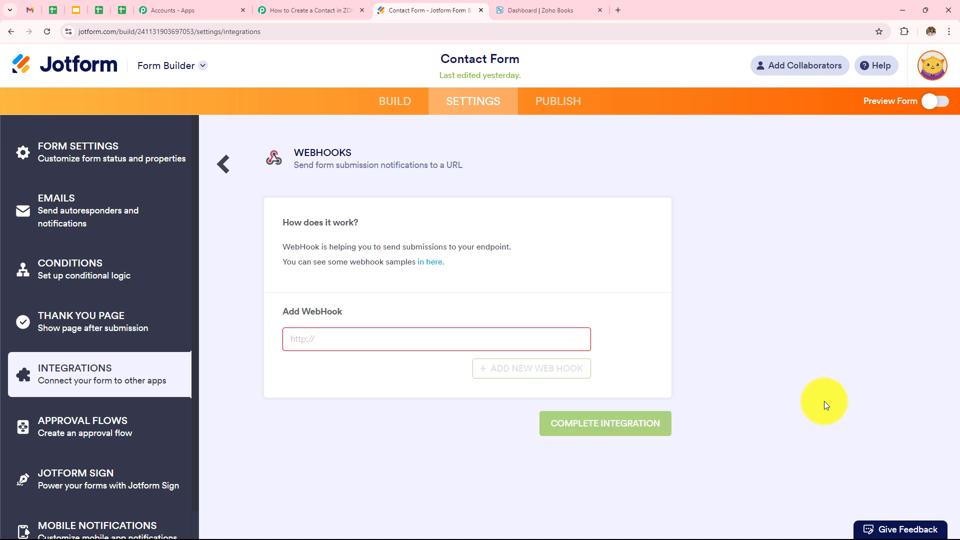
# Paste the Pabbly webhook URL into Jotform's Add WebHook field and complete the integration
pyautogui.click(325, 10)
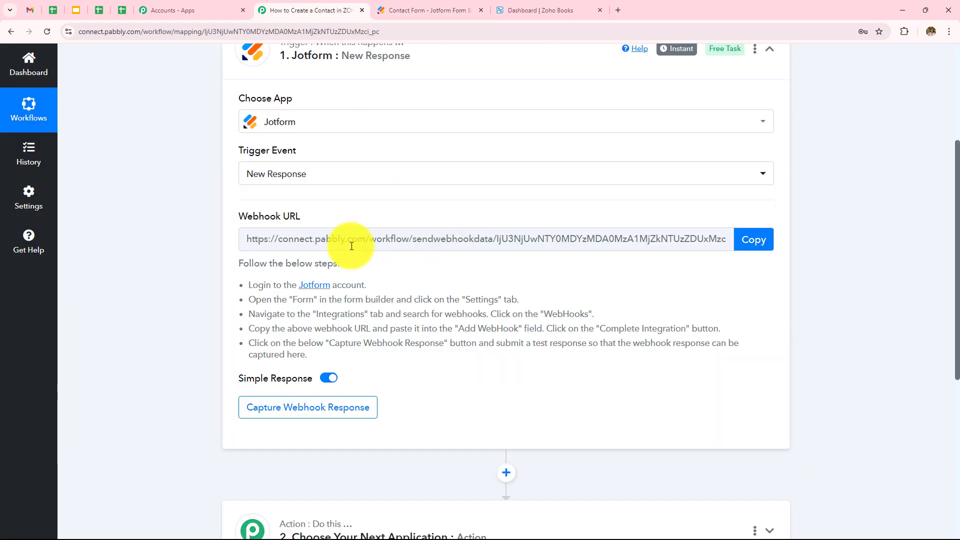
pyautogui.click(763, 241)
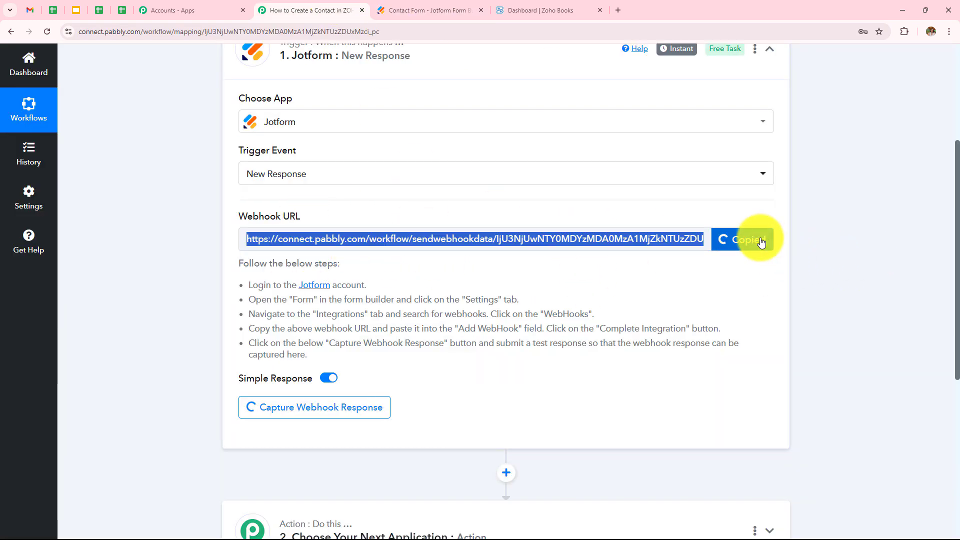
pyautogui.click(435, 10)
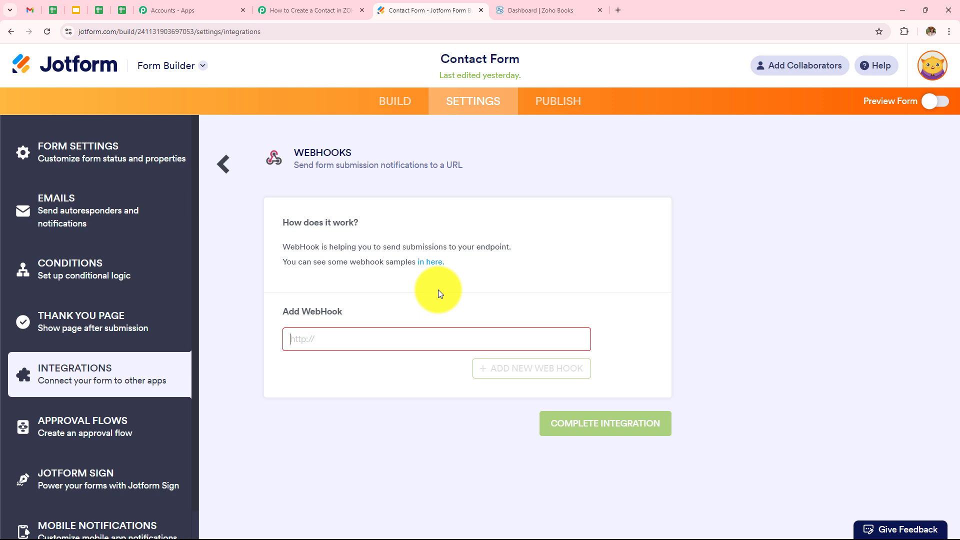
pyautogui.click(440, 340)
pyautogui.hotkey('ctrl', 'v')
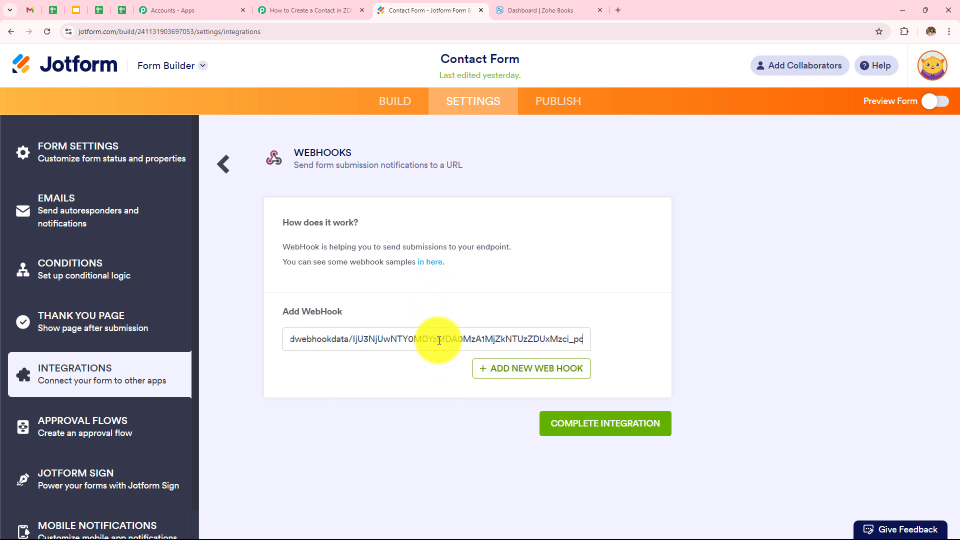
pyautogui.click(606, 430)
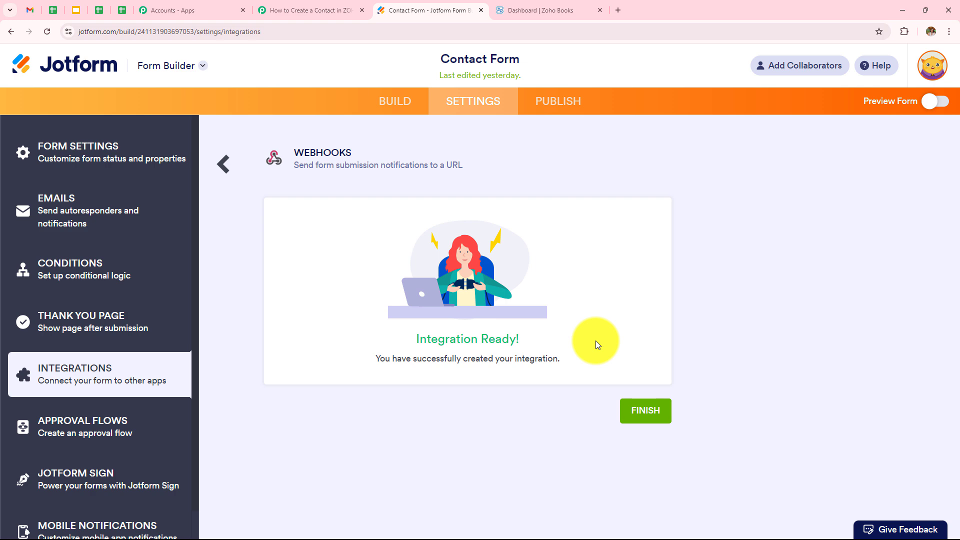
# Back in Pabbly, review the note asking for a test form submission
pyautogui.click(300, 10)
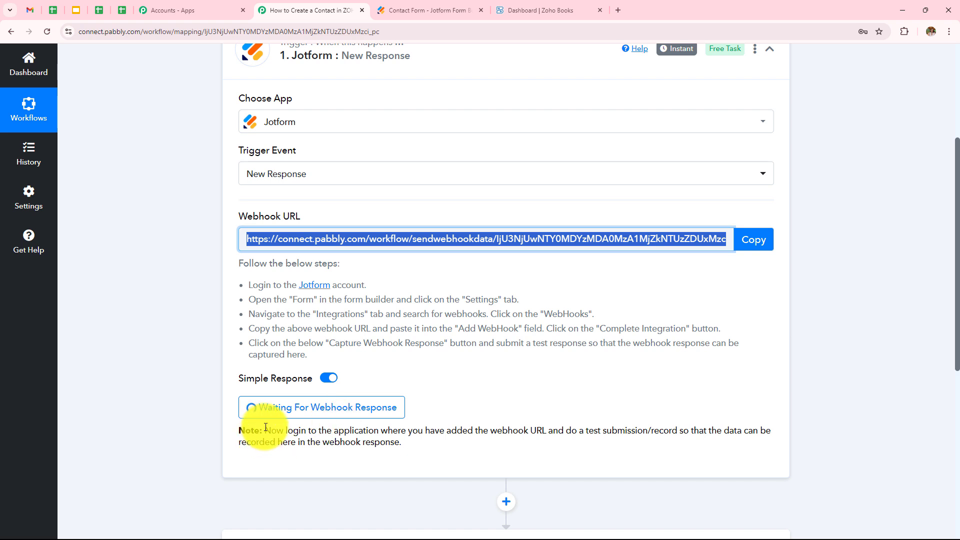
pyautogui.moveTo(265, 430); pyautogui.dragTo(556, 433)
pyautogui.moveTo(603, 430); pyautogui.dragTo(796, 443)
pyautogui.click(856, 344)
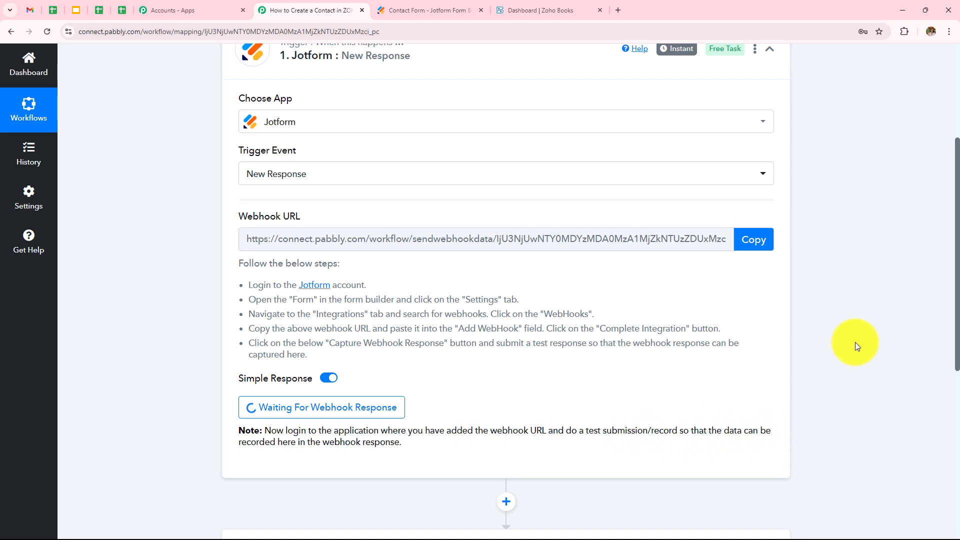
# Publish the Contact Form, copy its public link and load it in a new tab
pyautogui.click(427, 10)
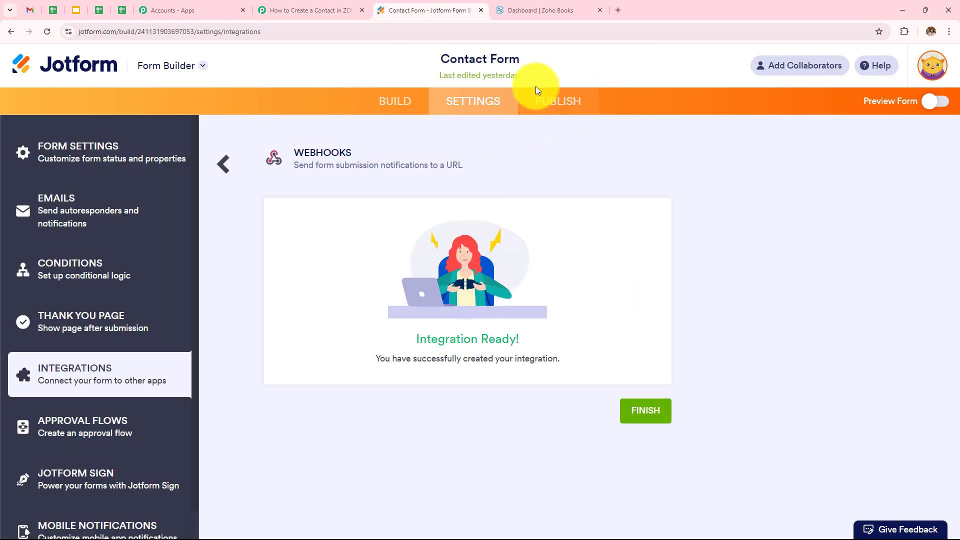
pyautogui.click(565, 109)
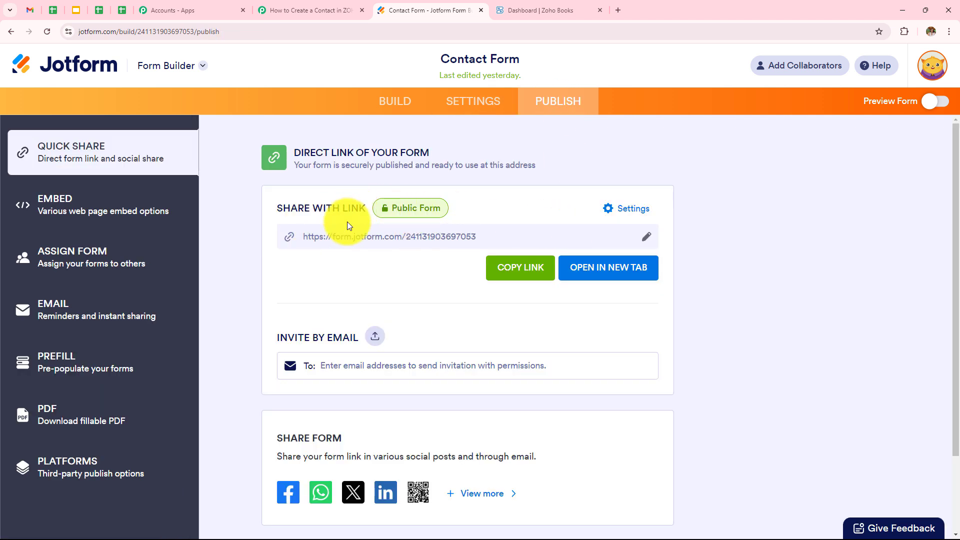
pyautogui.click(525, 270)
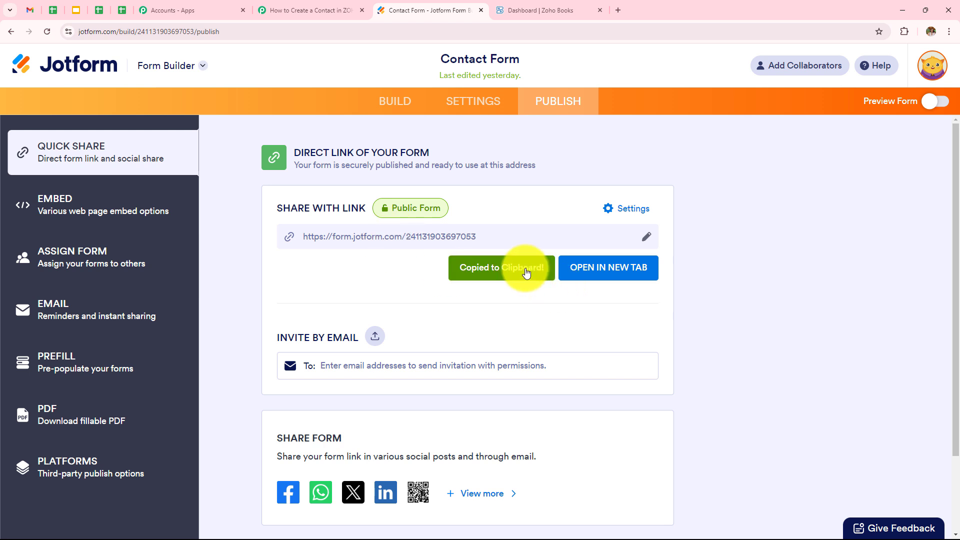
pyautogui.click(617, 15)
pyautogui.hotkey('ctrl', 'v')
pyautogui.press('Return')
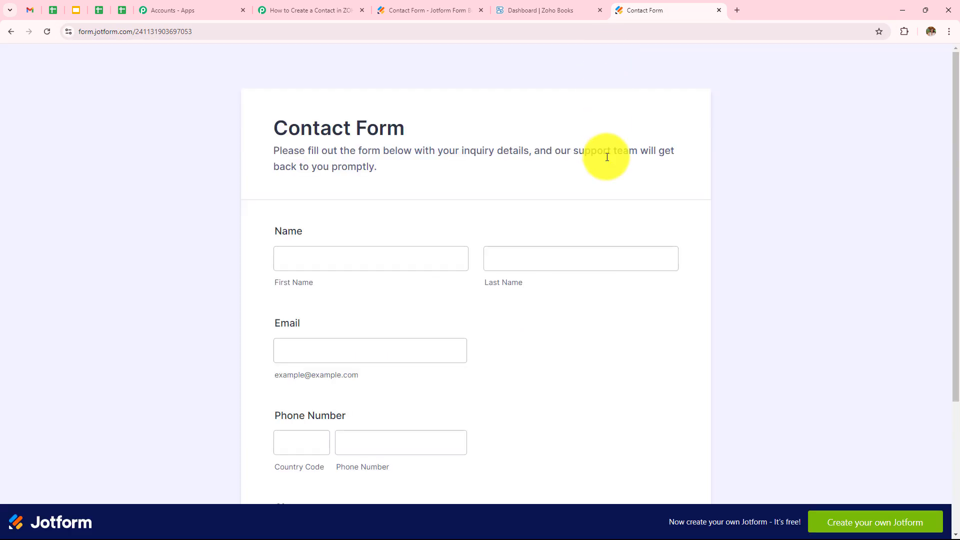
# Enter the test contact's first name, last name and email address in the Contact Form
pyautogui.scroll(-4, 728, 145)
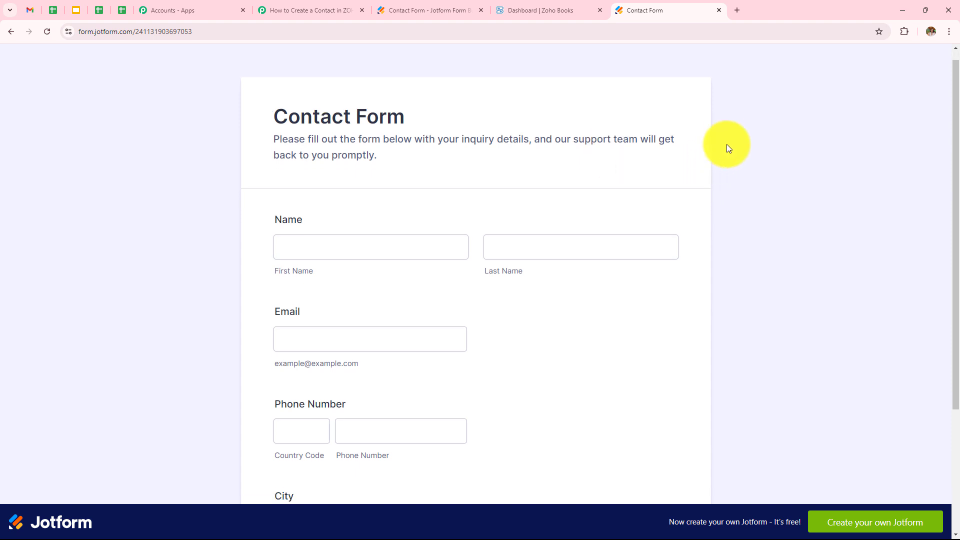
pyautogui.scroll(4, 727, 145)
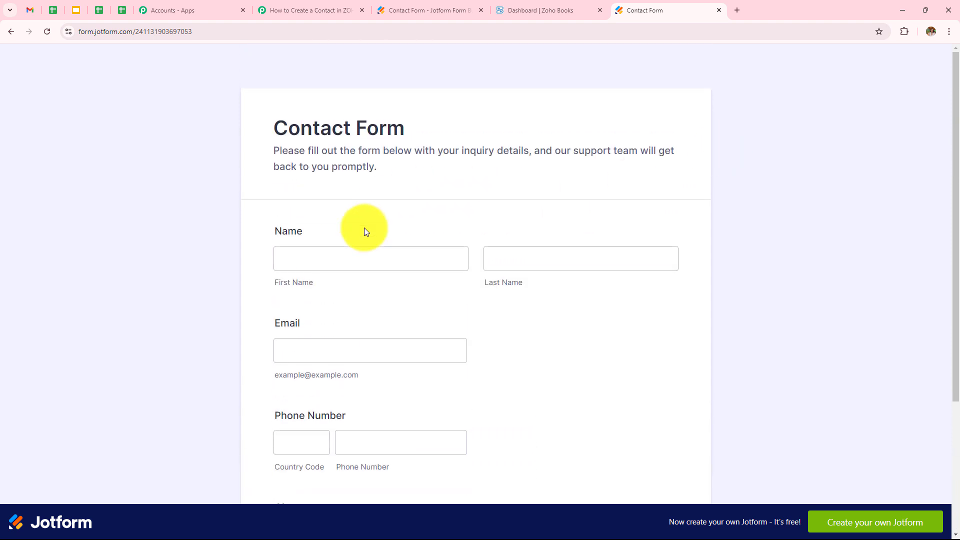
pyautogui.click(374, 261)
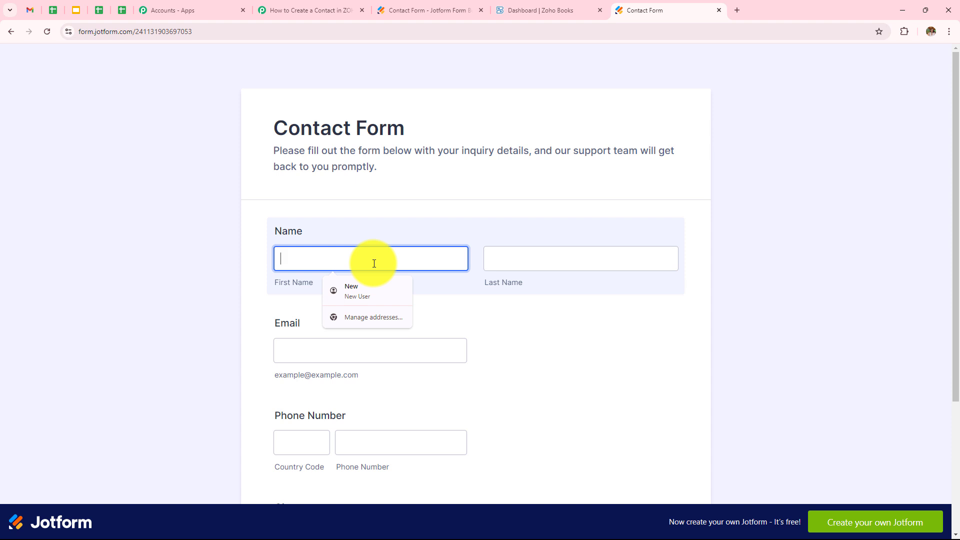
pyautogui.write('New')
pyautogui.click(514, 262)
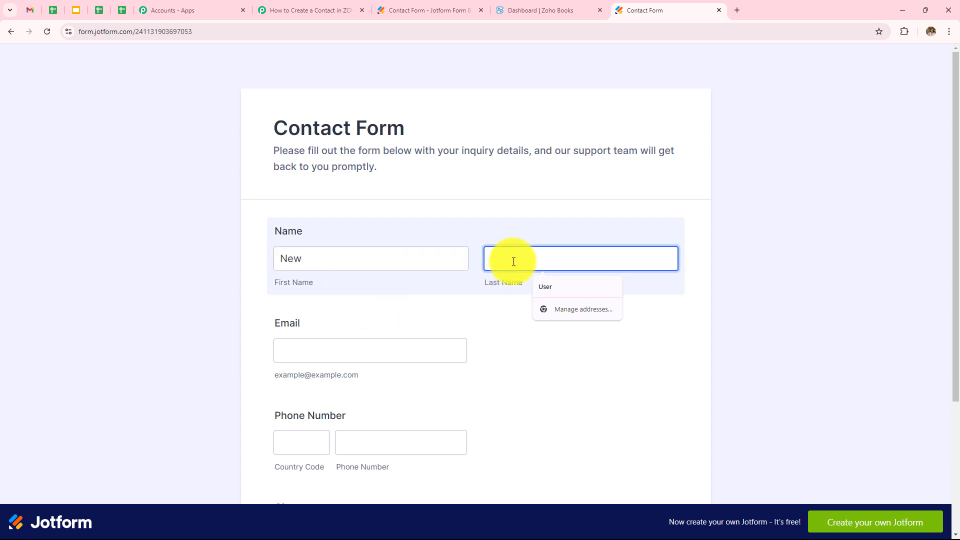
pyautogui.write('User')
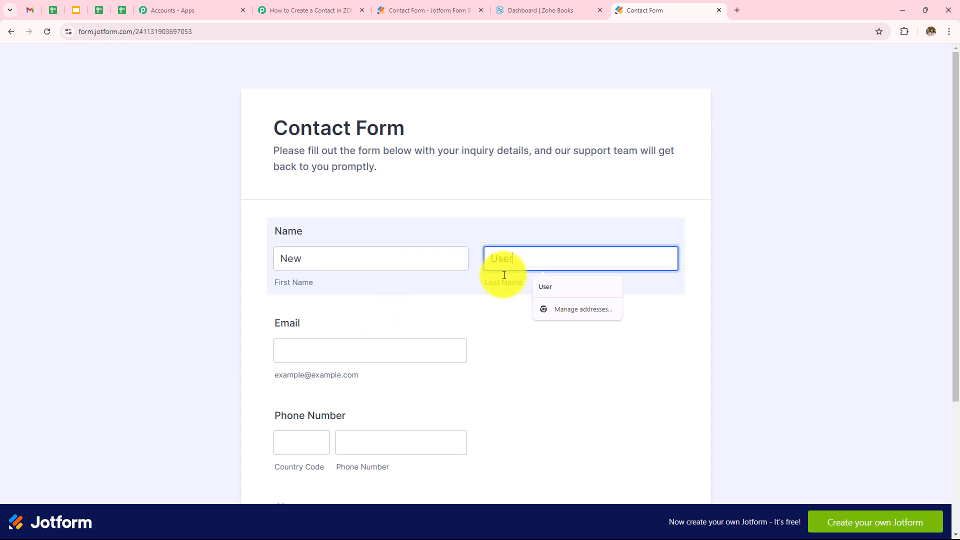
pyautogui.click(422, 351)
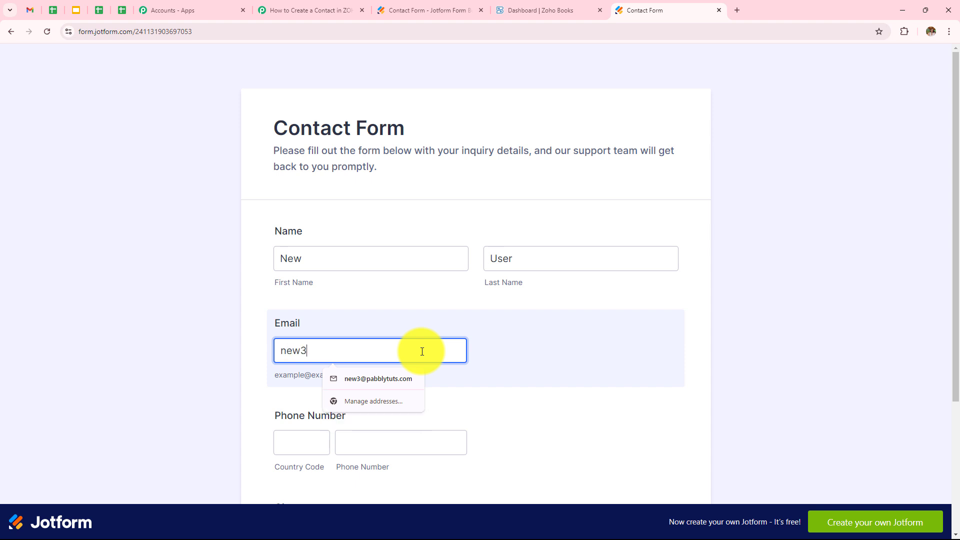
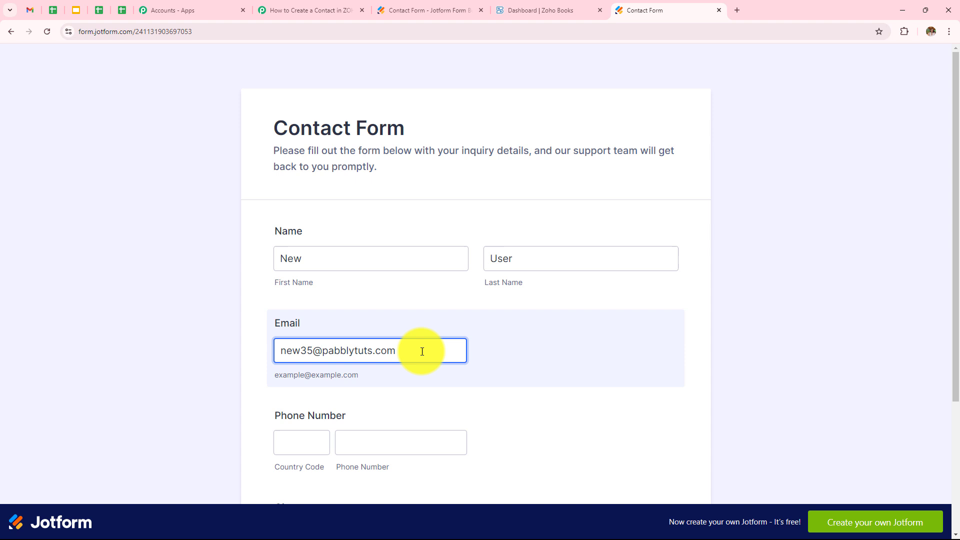
# Add the country code and phone number, fill the City field, and submit the form
pyautogui.click(294, 444)
pyautogui.write('91')
pyautogui.click(395, 447)
pyautogui.scroll(-4, 394, 450)
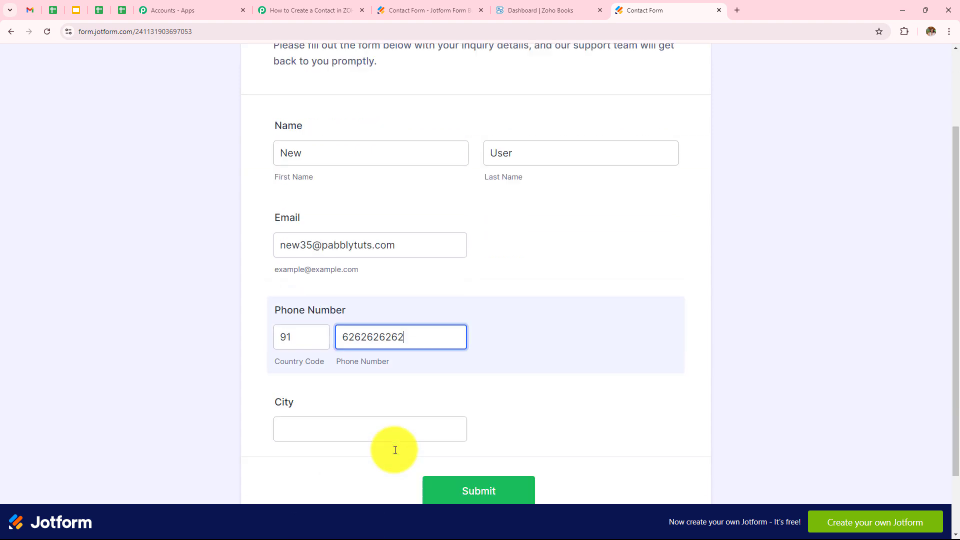
pyautogui.click(361, 351)
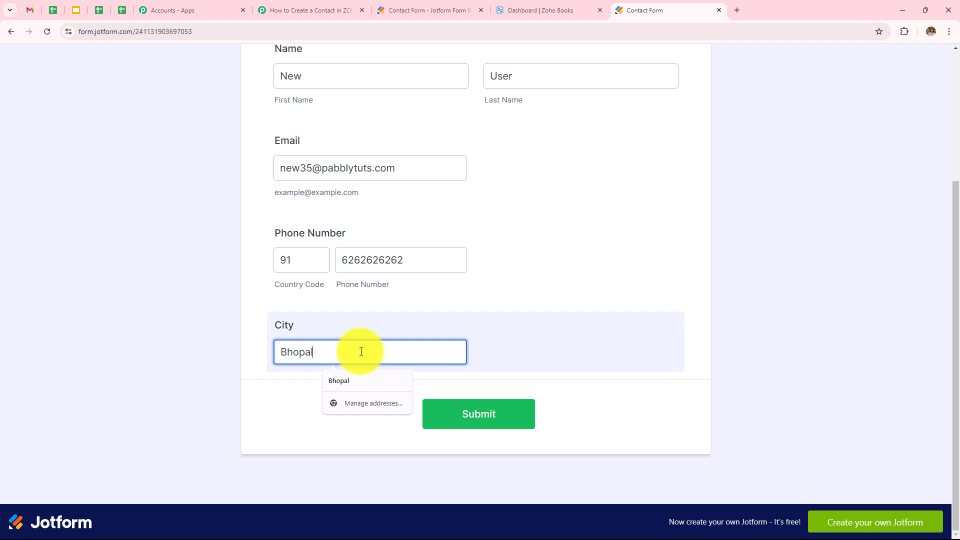
pyautogui.click(465, 415)
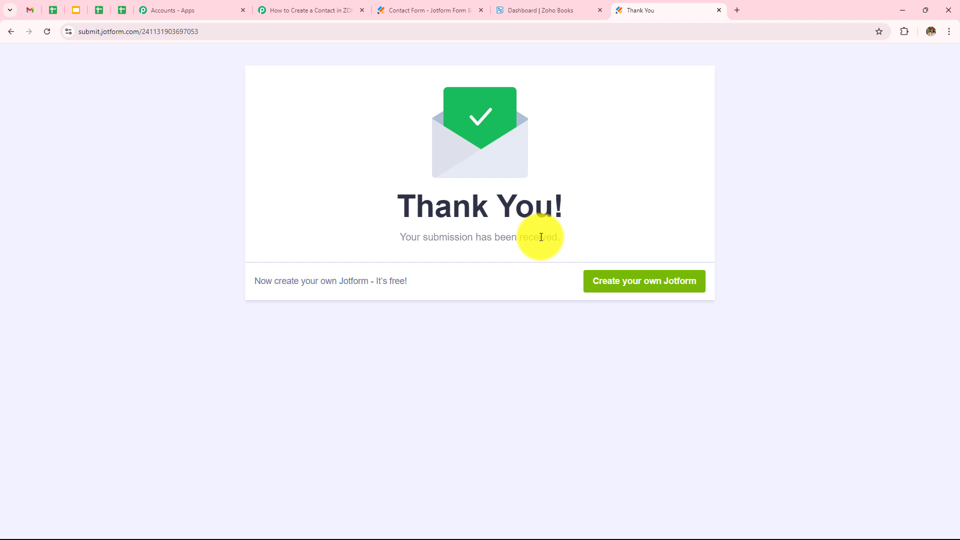
pyautogui.click(301, 10)
pyautogui.scroll(-5, 549, 354)
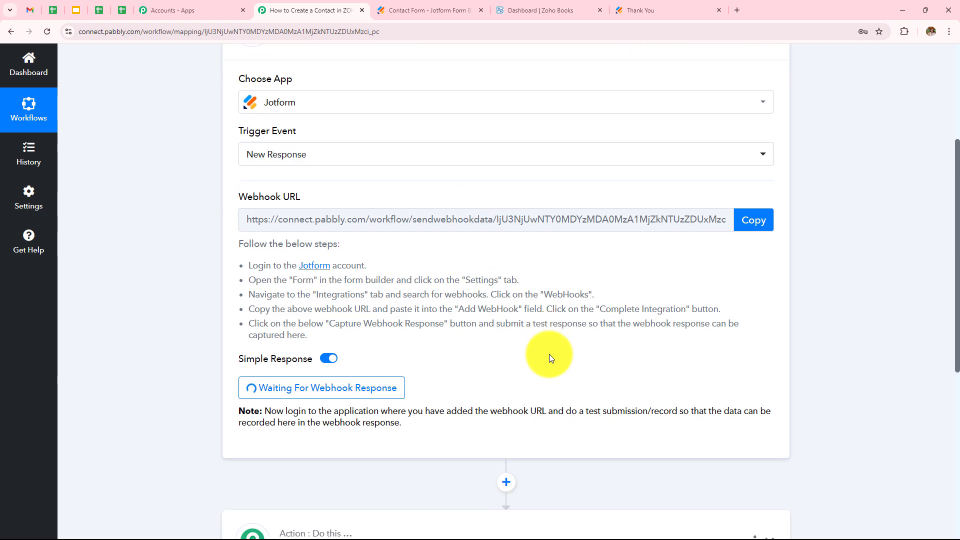
pyautogui.scroll(-1, 850, 245)
pyautogui.scroll(-7, 598, 325)
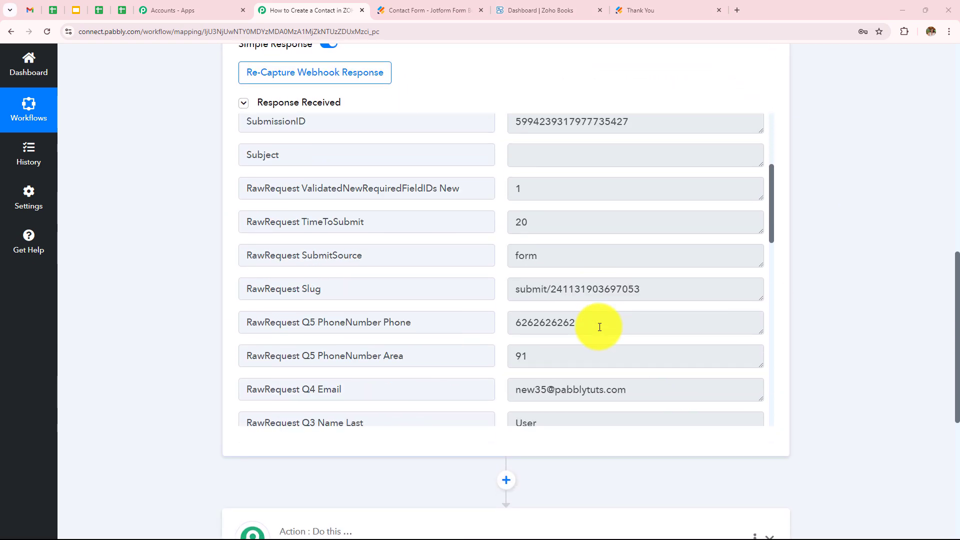
pyautogui.scroll(-3, 600, 325)
pyautogui.scroll(2, 603, 323)
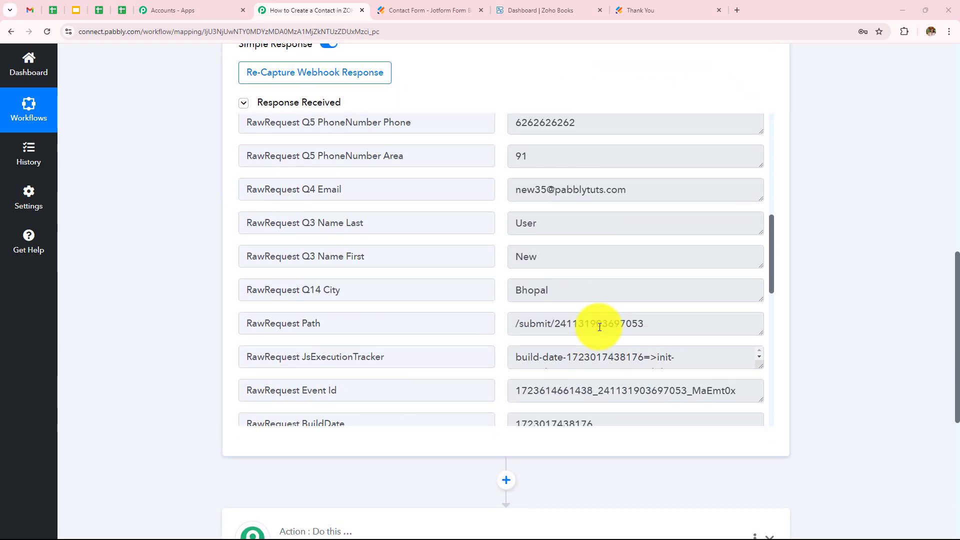
pyautogui.doubleClick(559, 259)
pyautogui.doubleClick(531, 222)
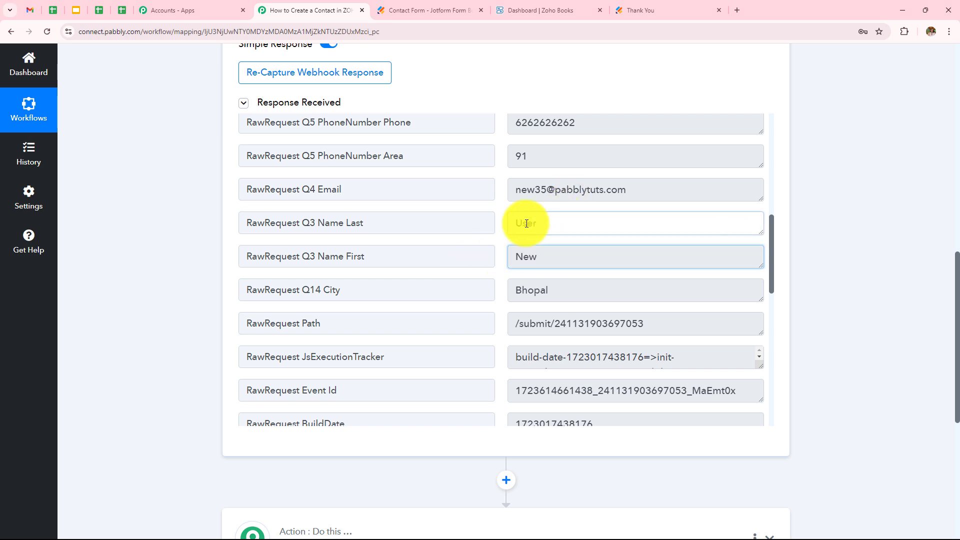
pyautogui.moveTo(650, 189); pyautogui.dragTo(492, 207)
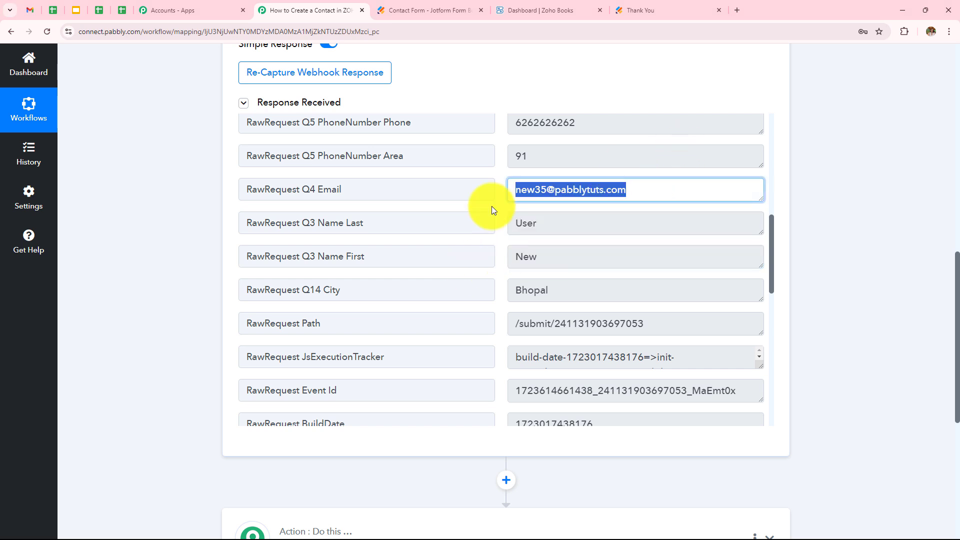
pyautogui.scroll(2, 567, 290)
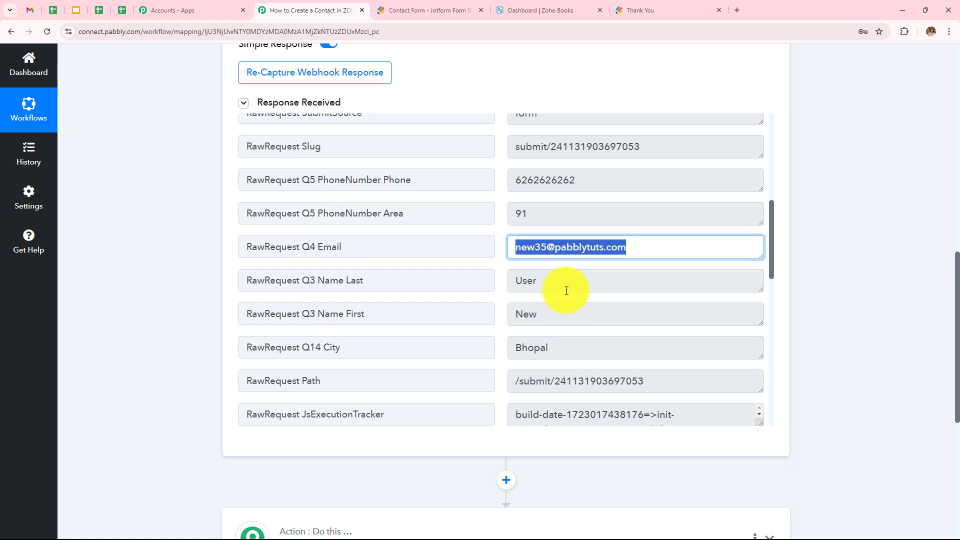
pyautogui.moveTo(575, 221); pyautogui.dragTo(506, 226)
pyautogui.doubleClick(525, 389)
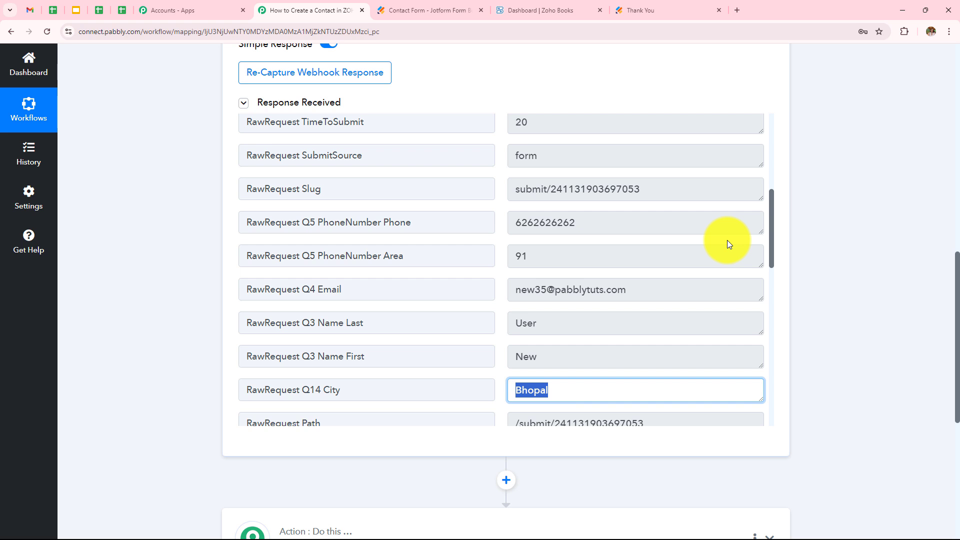
pyautogui.scroll(-4, 869, 173)
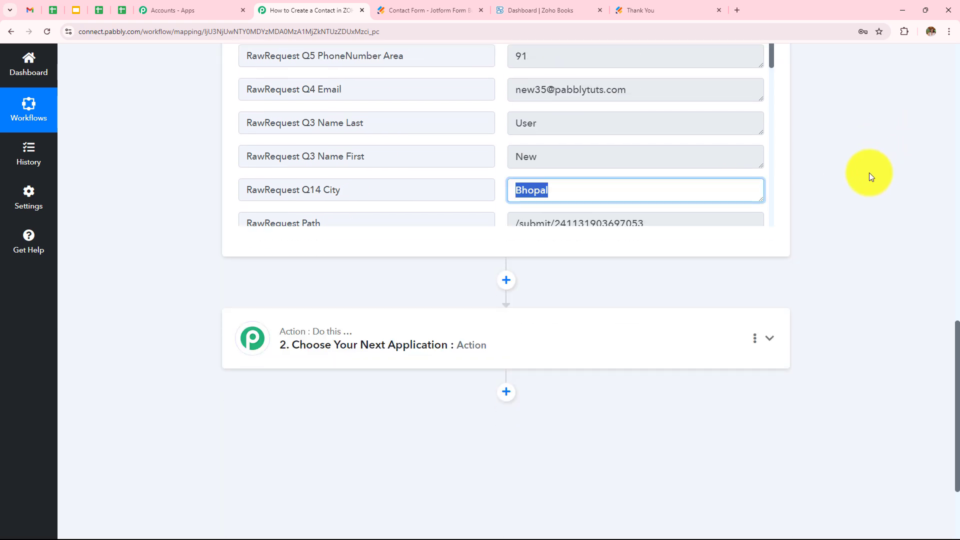
# Set the second step to Zoho Books with the Create Contact action event
pyautogui.click(529, 339)
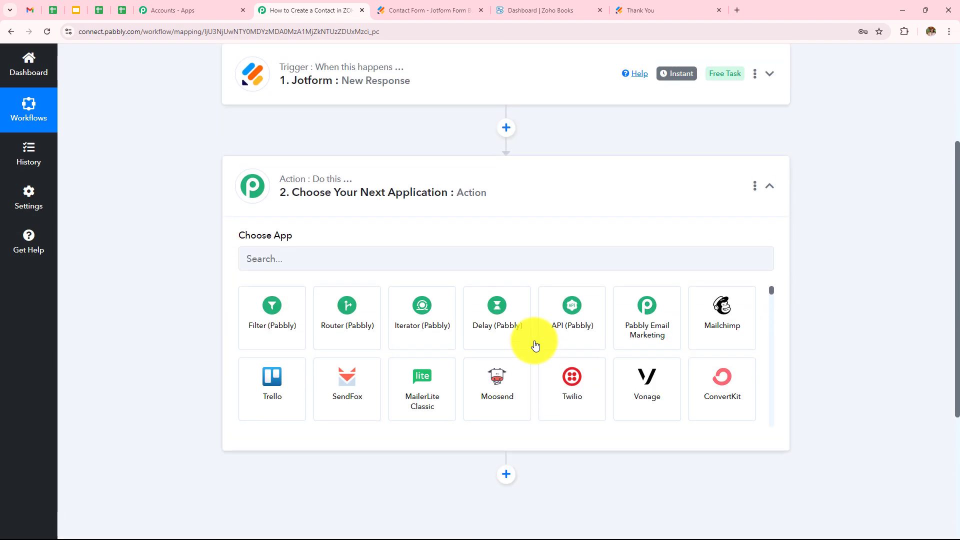
pyautogui.click(443, 260)
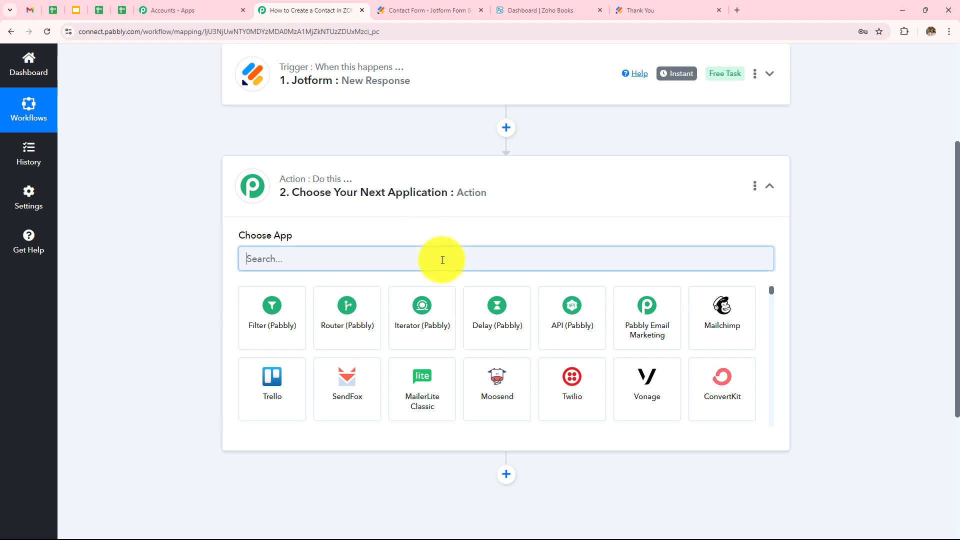
pyautogui.write('Zo')
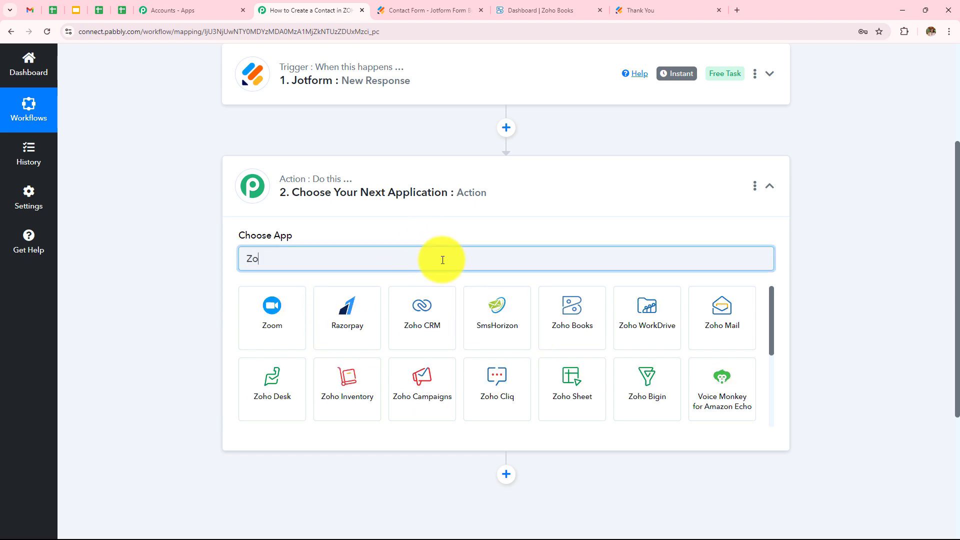
pyautogui.write('ho b')
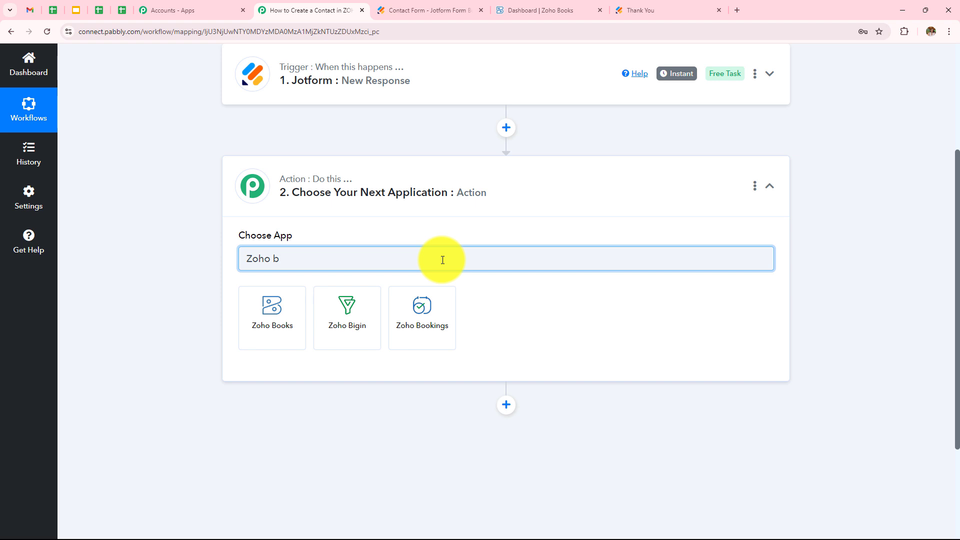
pyautogui.click(286, 320)
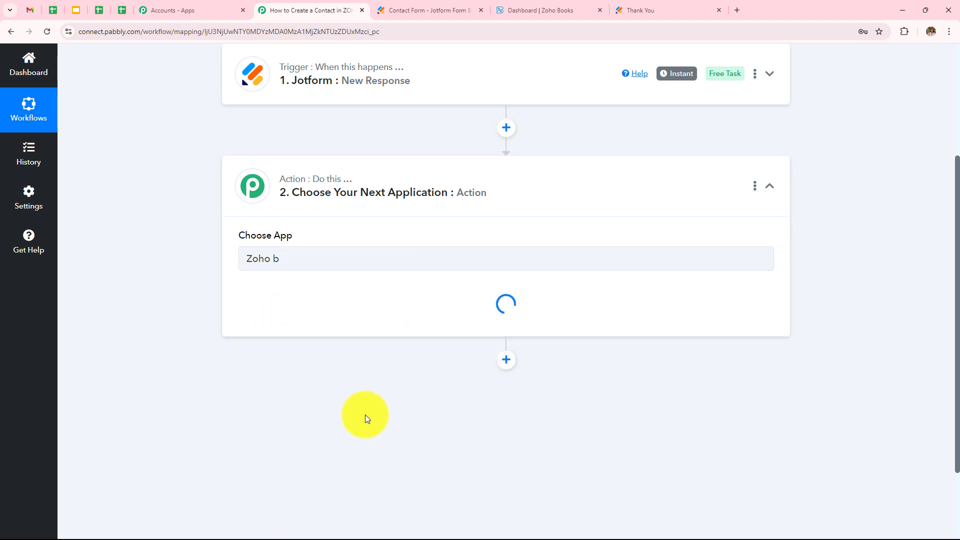
pyautogui.click(310, 311)
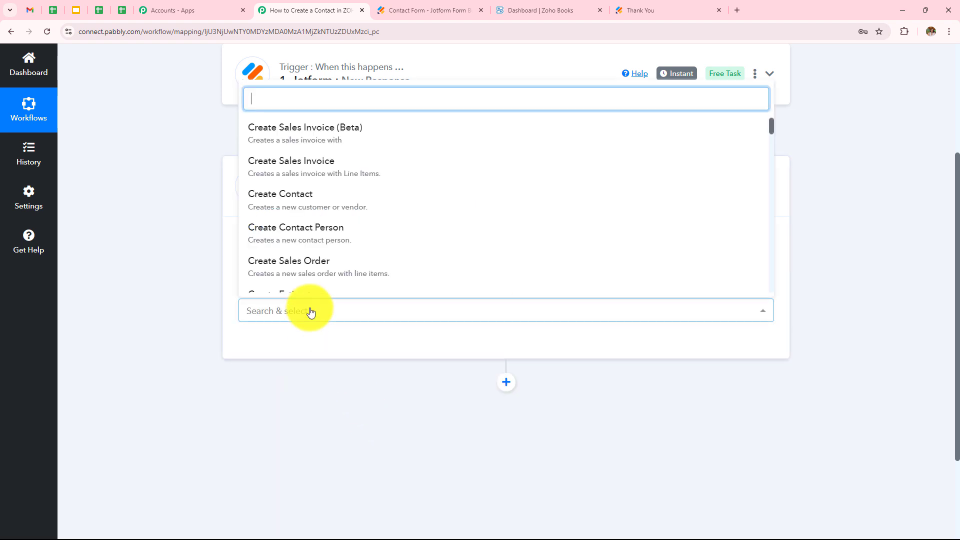
pyautogui.click(277, 207)
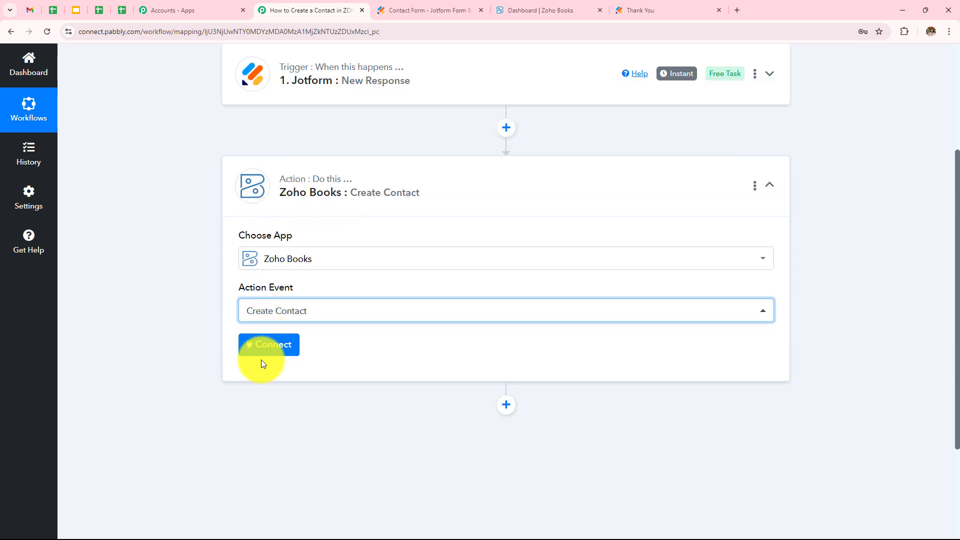
pyautogui.click(269, 347)
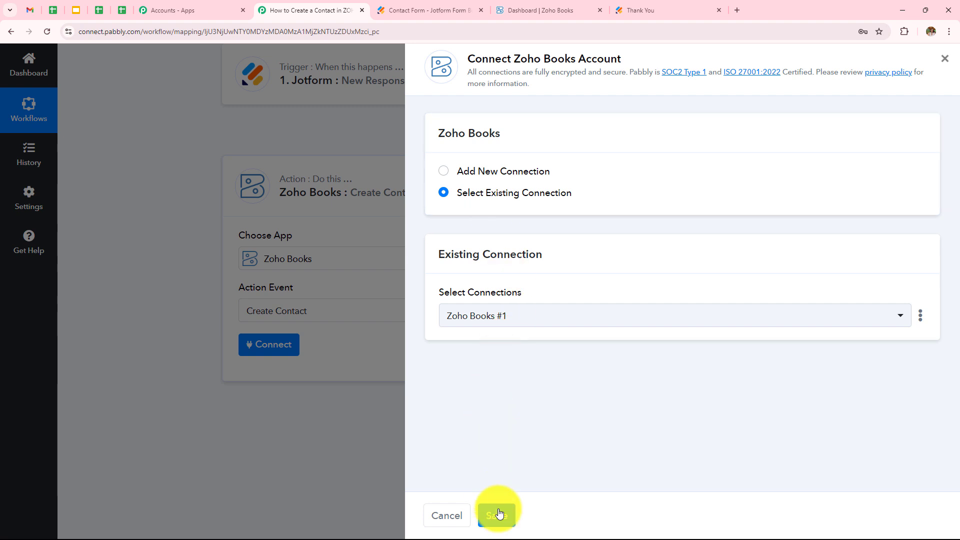
# Choose Add New Connection, then Connect With Zoho Books, and review the Domain Name guidance
pyautogui.click(446, 172)
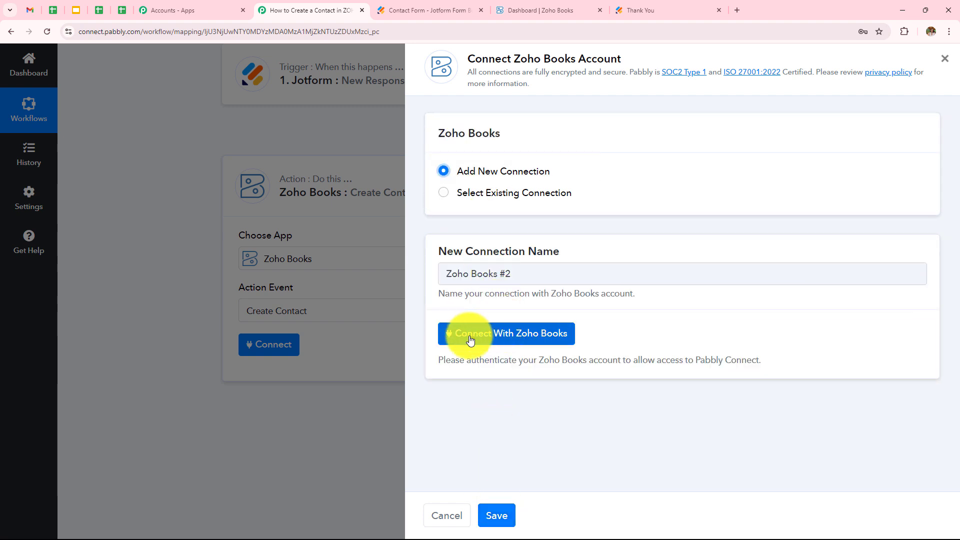
pyautogui.click(553, 346)
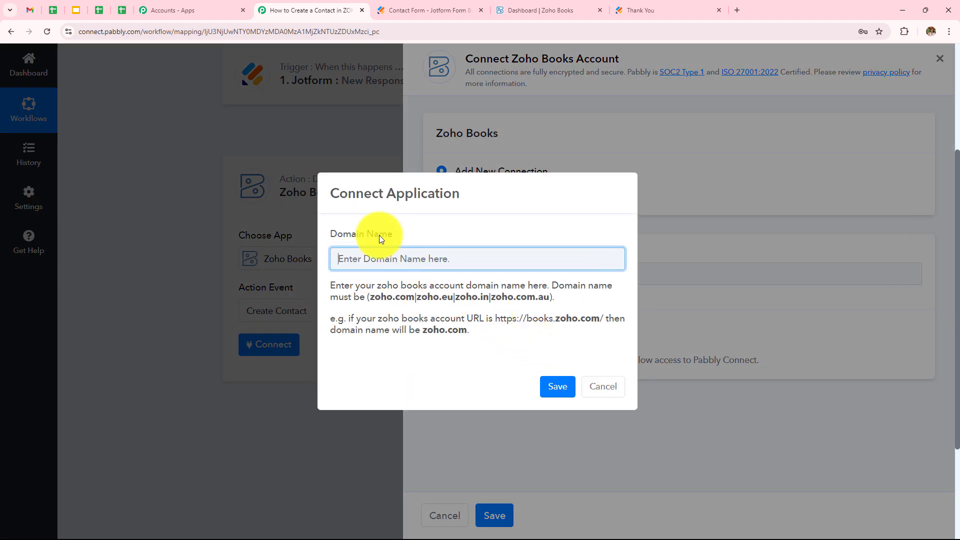
pyautogui.moveTo(329, 285); pyautogui.dragTo(535, 292)
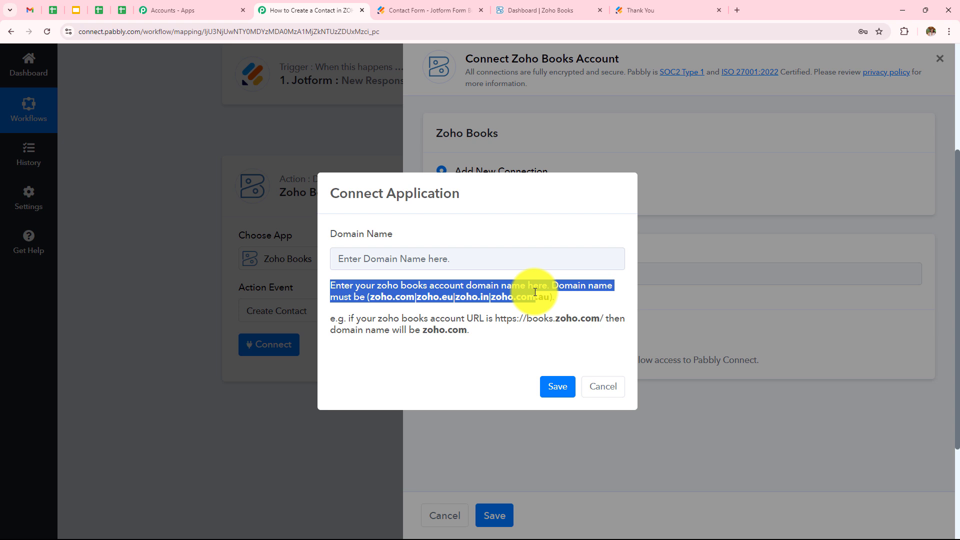
pyautogui.moveTo(535, 292); pyautogui.dragTo(555, 294)
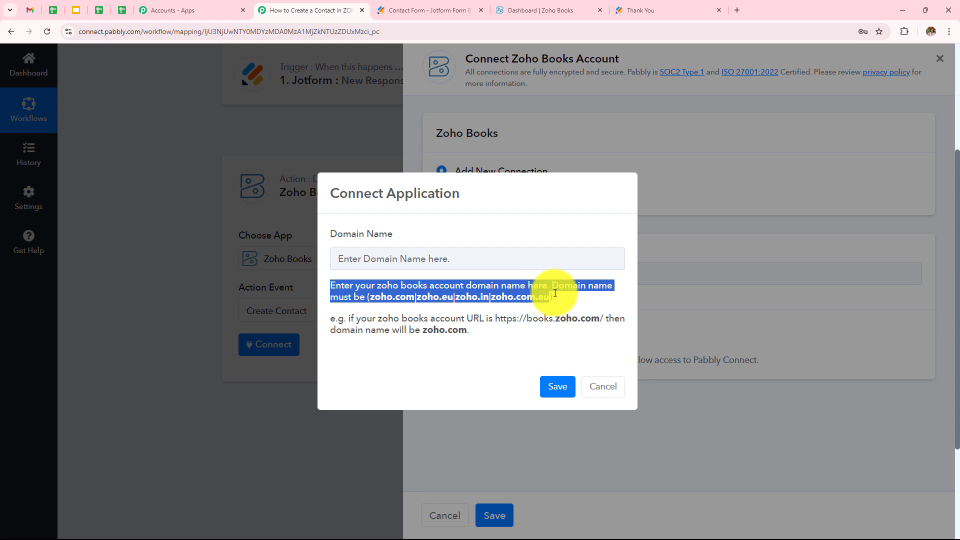
pyautogui.click(564, 298)
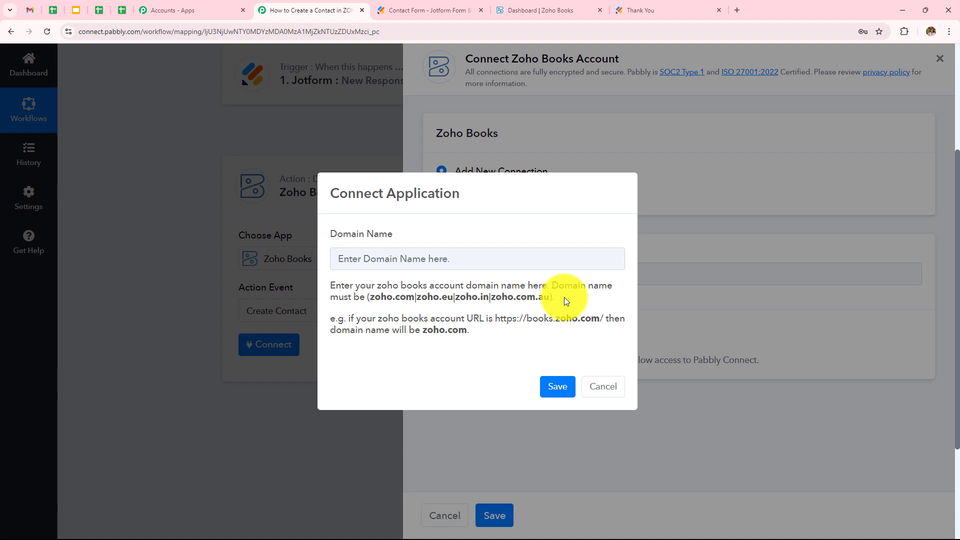
pyautogui.click(547, 9)
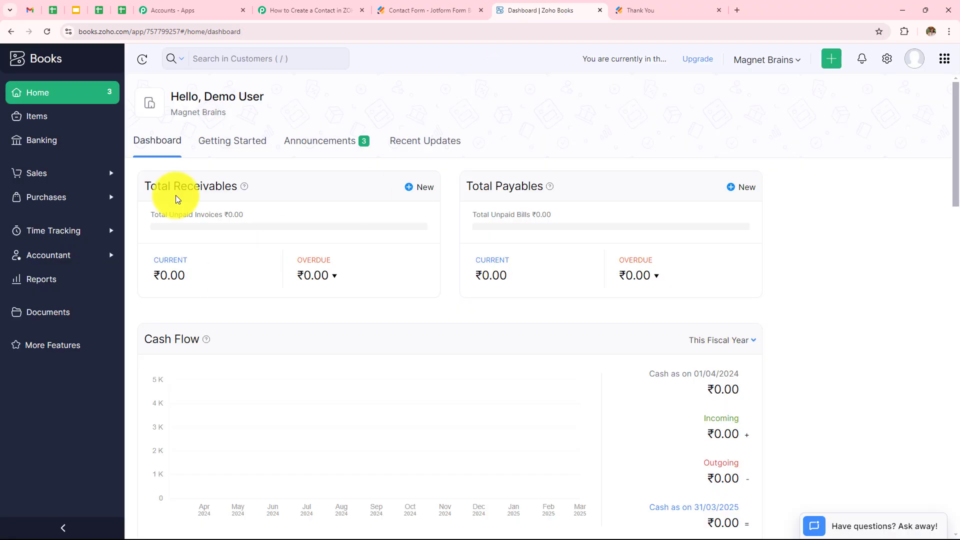
pyautogui.click(79, 31)
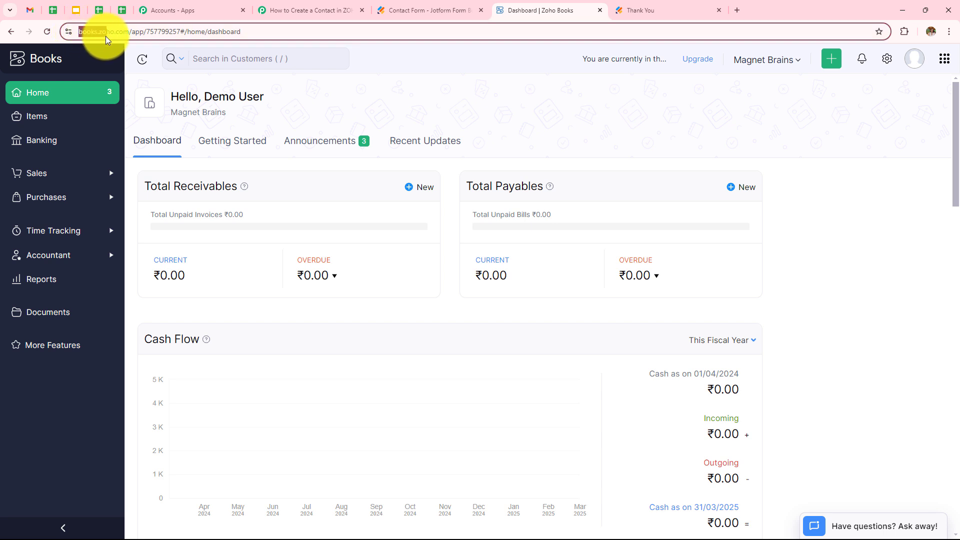
pyautogui.moveTo(125, 41); pyautogui.dragTo(129, 43)
pyautogui.hotkey('ctrl', 'c')
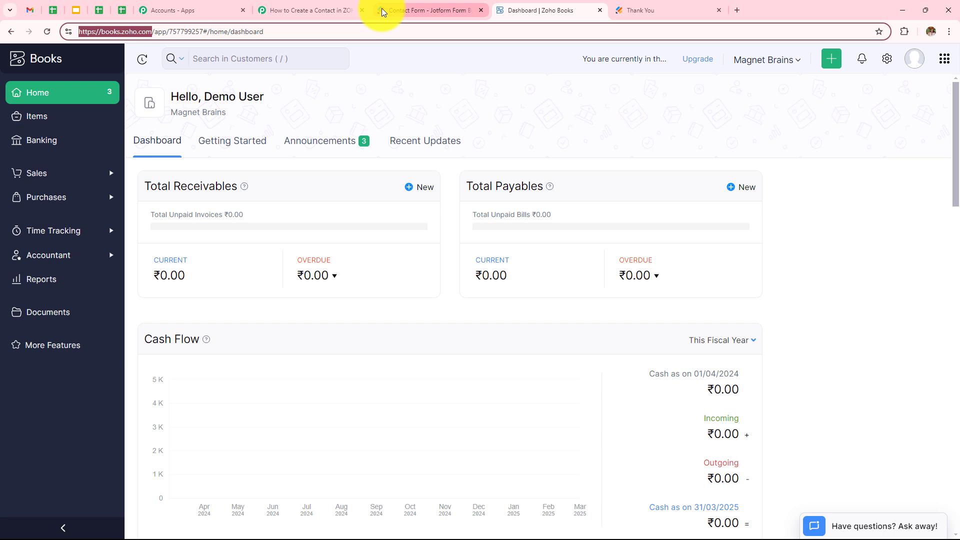
# Enter zoho.com as the Zoho Books domain, save, and accept Zoho's access request
pyautogui.click(313, 10)
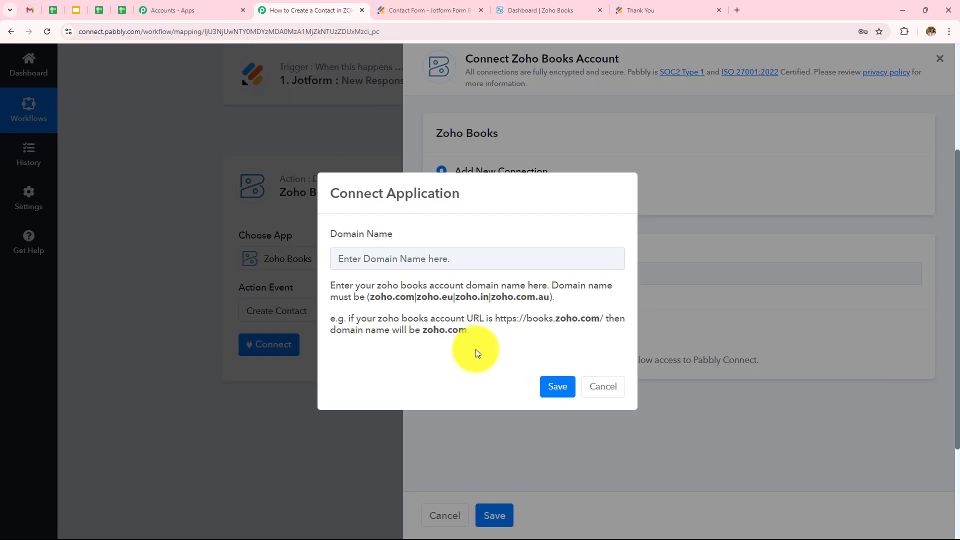
pyautogui.click(445, 262)
pyautogui.hotkey('ctrl', 'v')
pyautogui.moveTo(402, 259); pyautogui.dragTo(255, 275)
pyautogui.press('BackSpace')
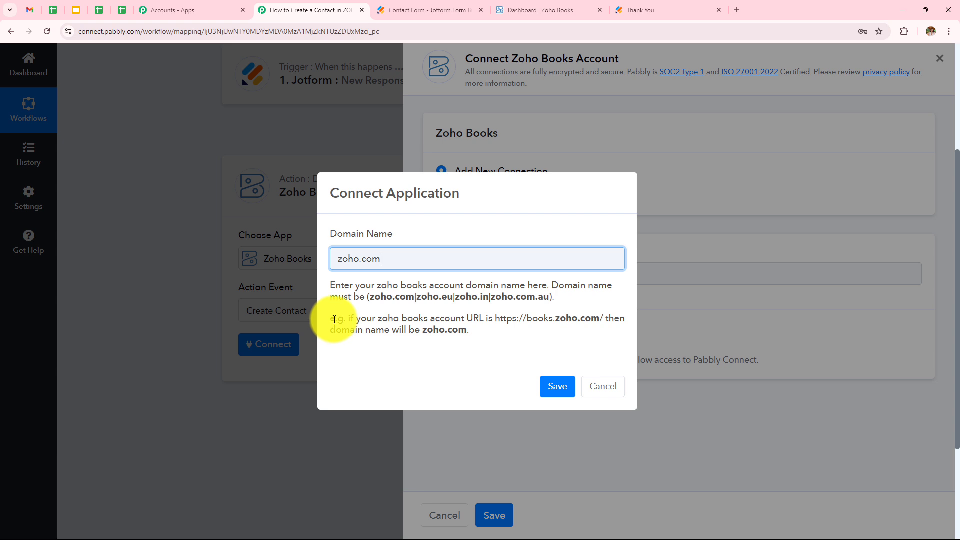
pyautogui.moveTo(361, 318); pyautogui.dragTo(619, 342)
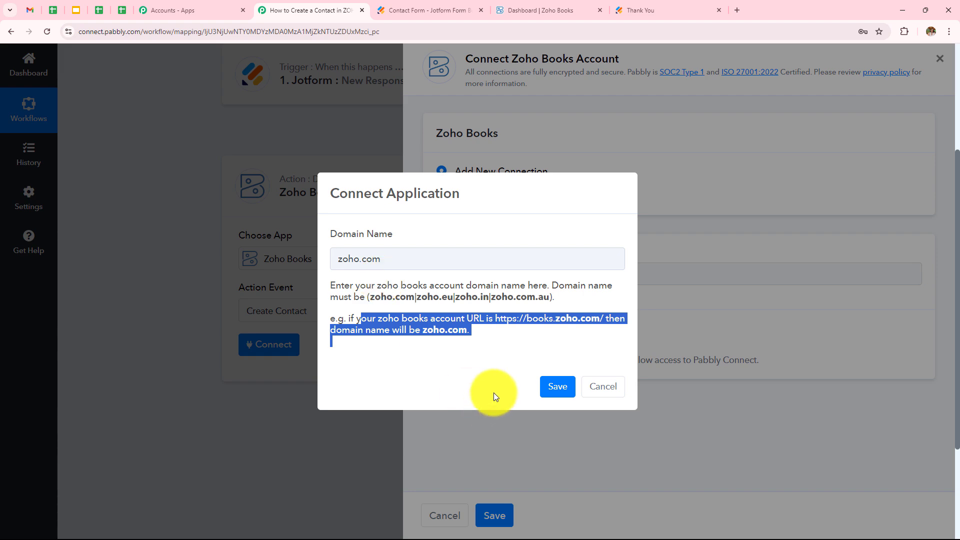
pyautogui.click(553, 387)
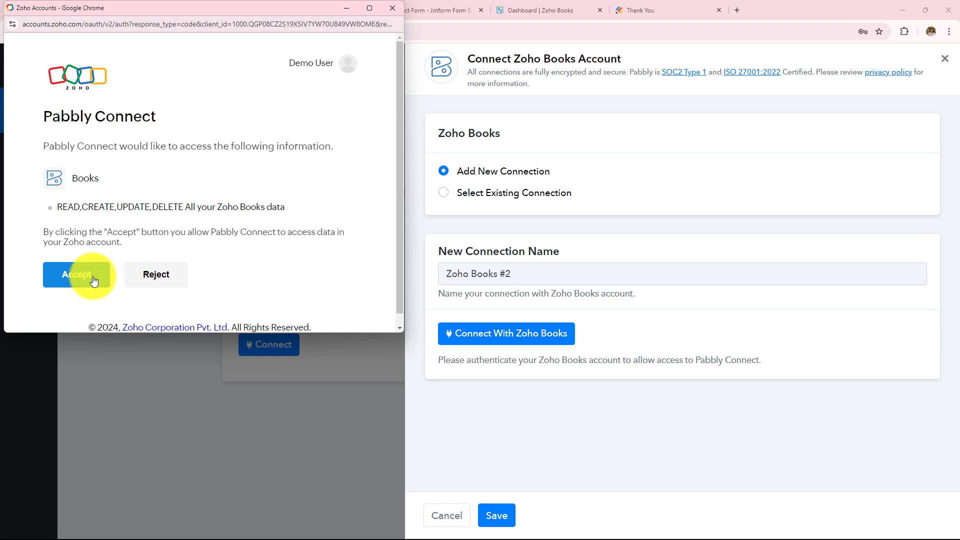
pyautogui.click(78, 274)
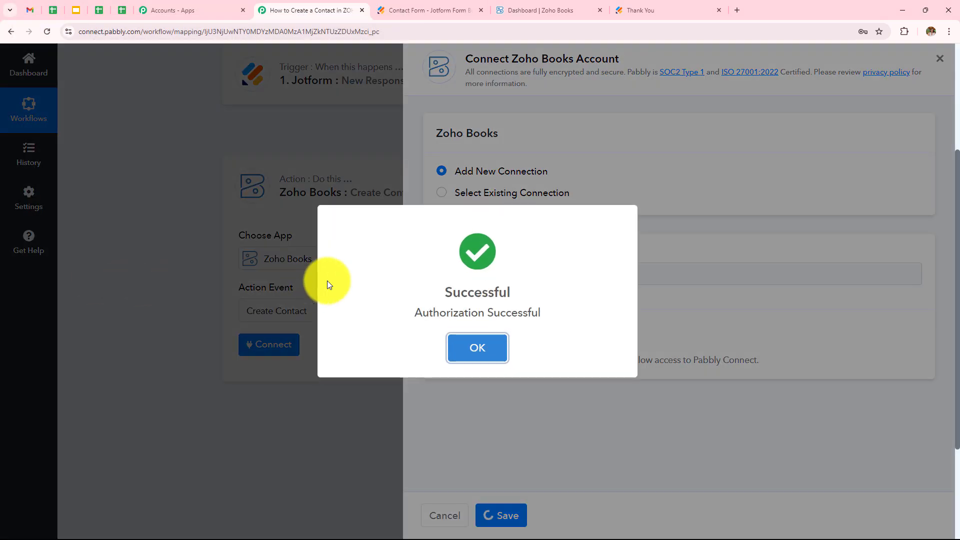
# Choose Magnet Brains as the Zoho Books organization
pyautogui.click(501, 346)
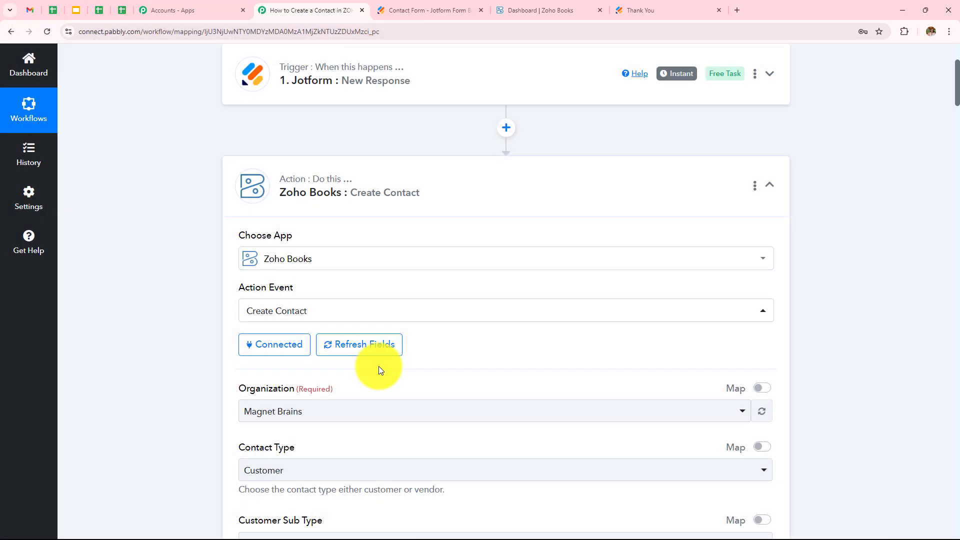
pyautogui.scroll(-4, 379, 367)
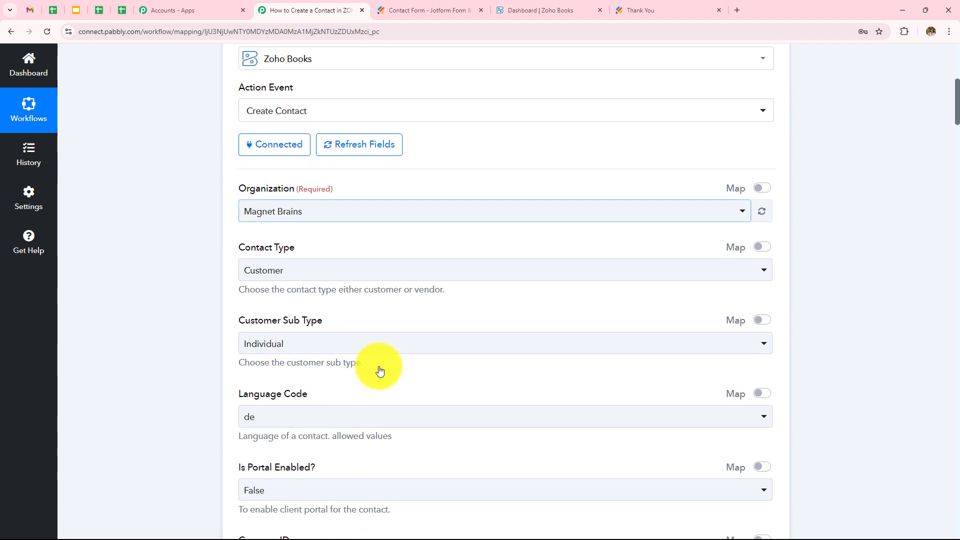
pyautogui.scroll(-12, 379, 370)
pyautogui.scroll(5, 379, 370)
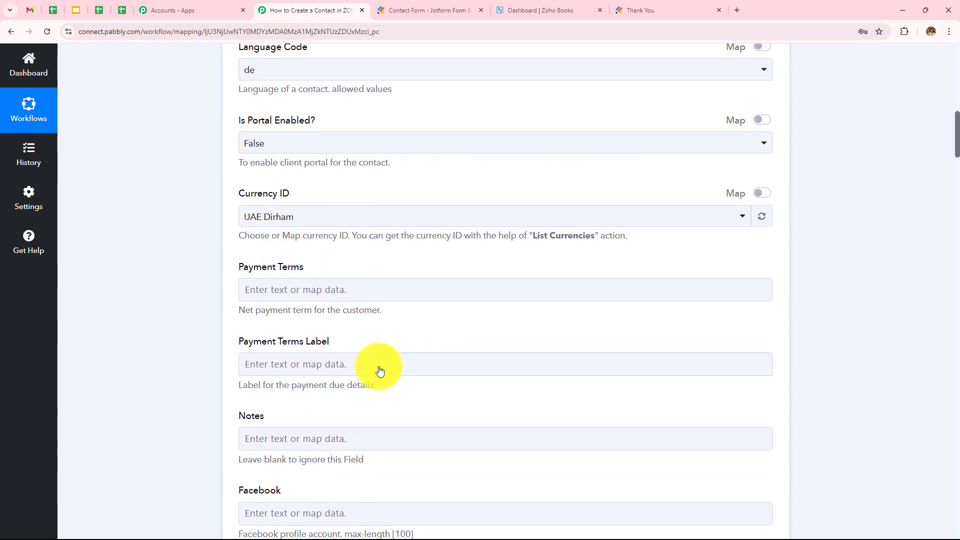
pyautogui.scroll(11, 381, 371)
pyautogui.click(315, 368)
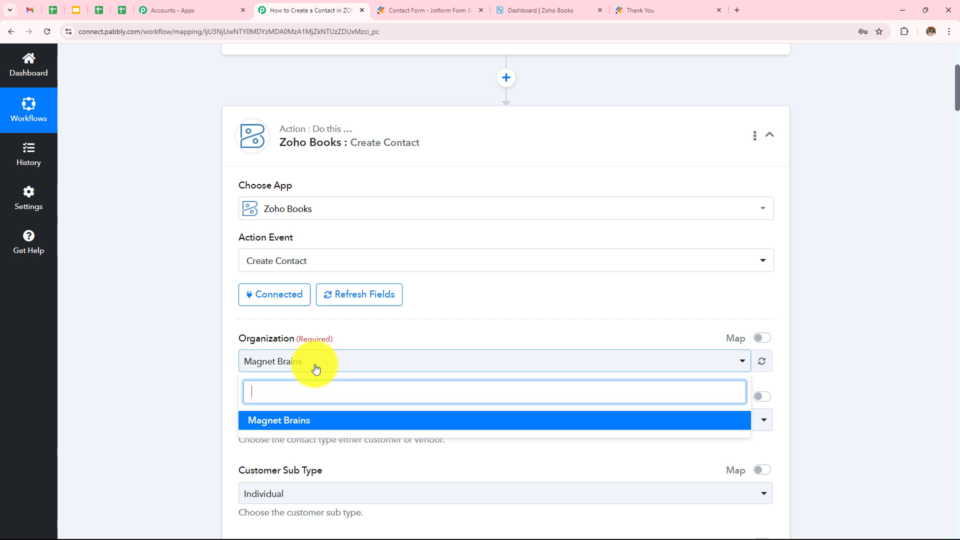
pyautogui.scroll(-2, 317, 315)
pyautogui.click(320, 261)
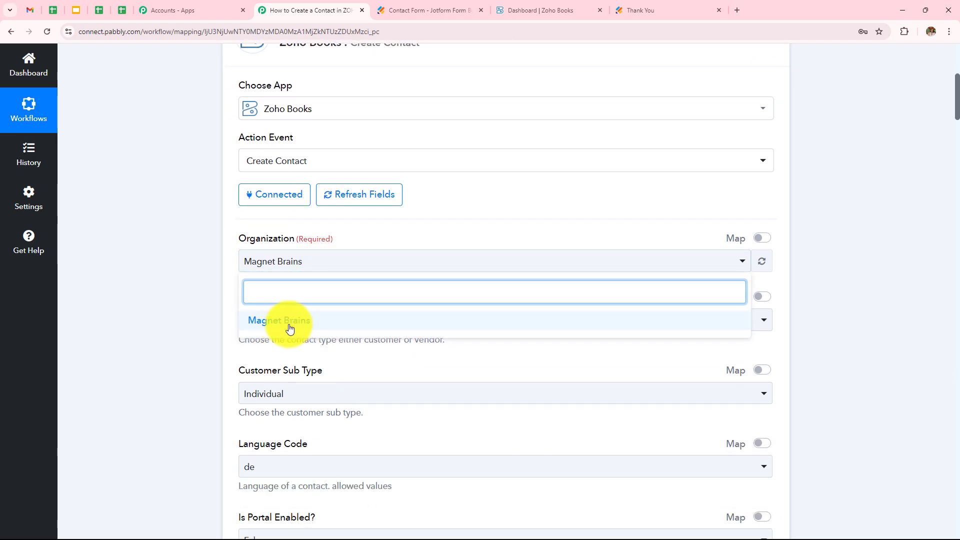
pyautogui.click(291, 329)
# Set contact type Customer and customer sub type Individual
pyautogui.scroll(-2, 182, 301)
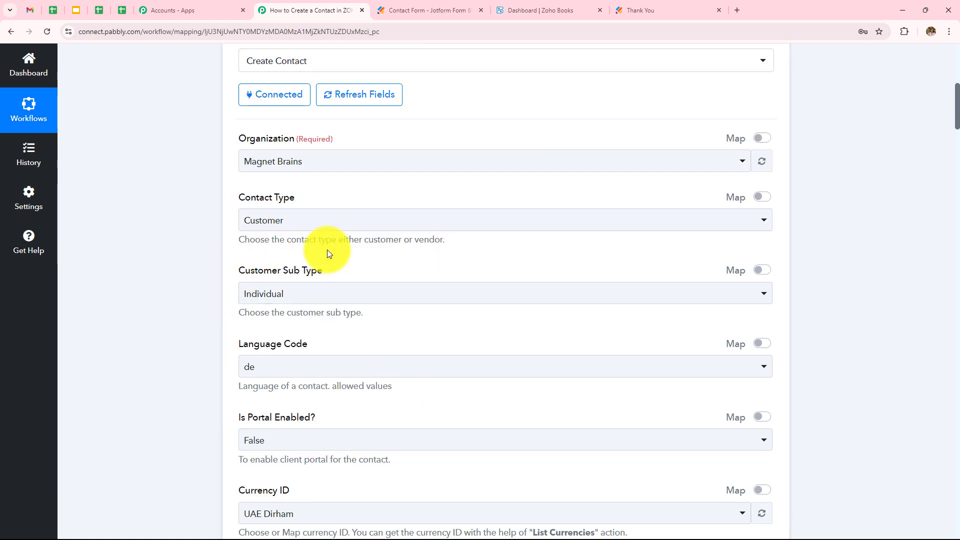
pyautogui.click(327, 227)
pyautogui.click(314, 277)
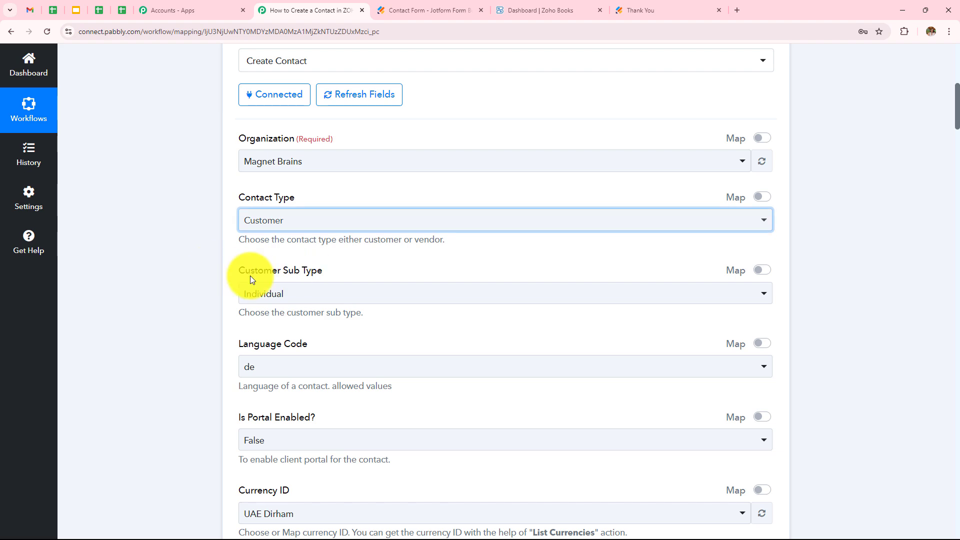
pyautogui.click(303, 295)
pyautogui.click(291, 353)
# Set language code en, portal enabled False, and currency Indian Rupee
pyautogui.scroll(-3, 388, 242)
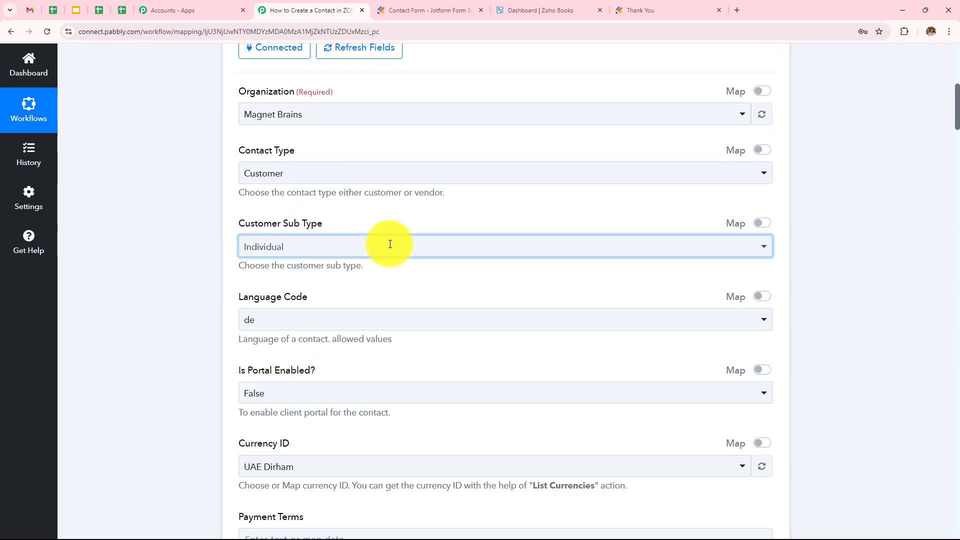
pyautogui.click(268, 225)
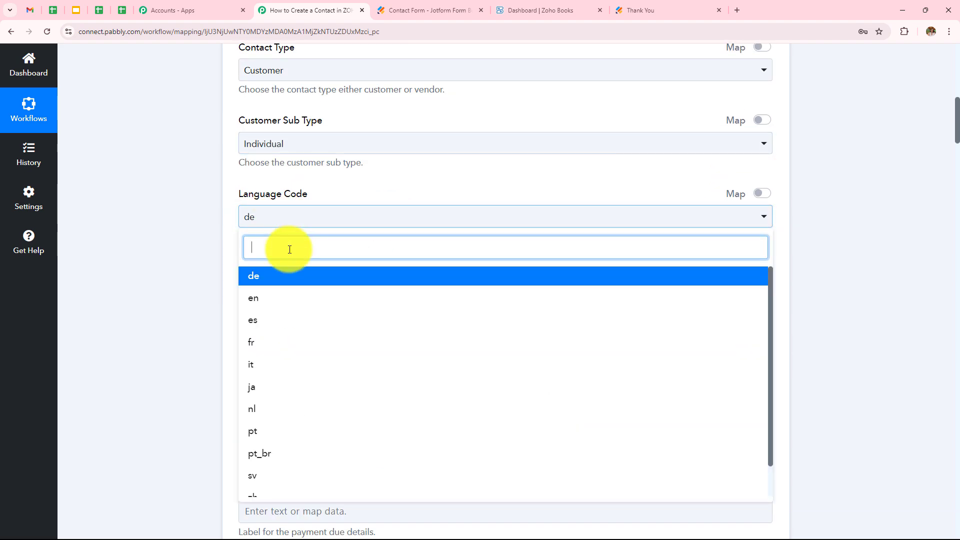
pyautogui.click(262, 300)
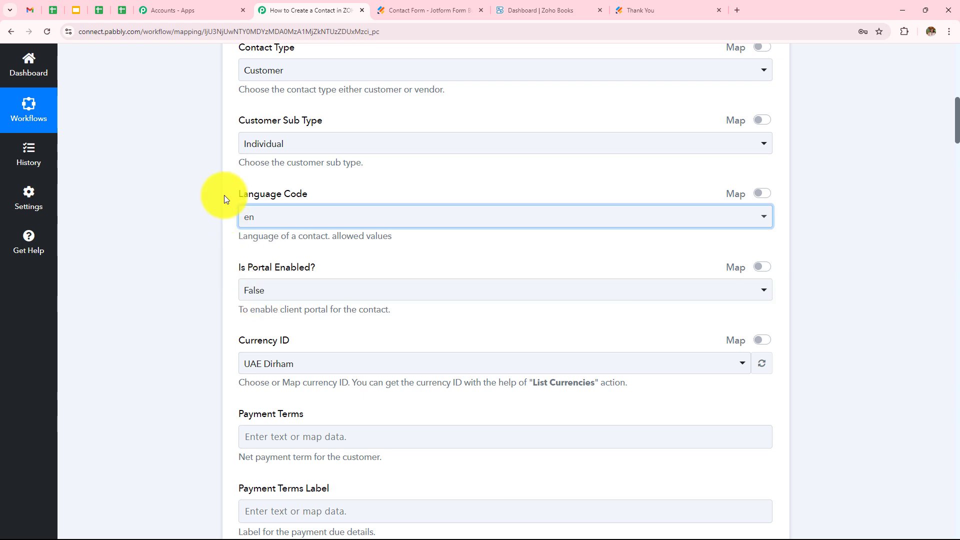
pyautogui.scroll(-3, 272, 154)
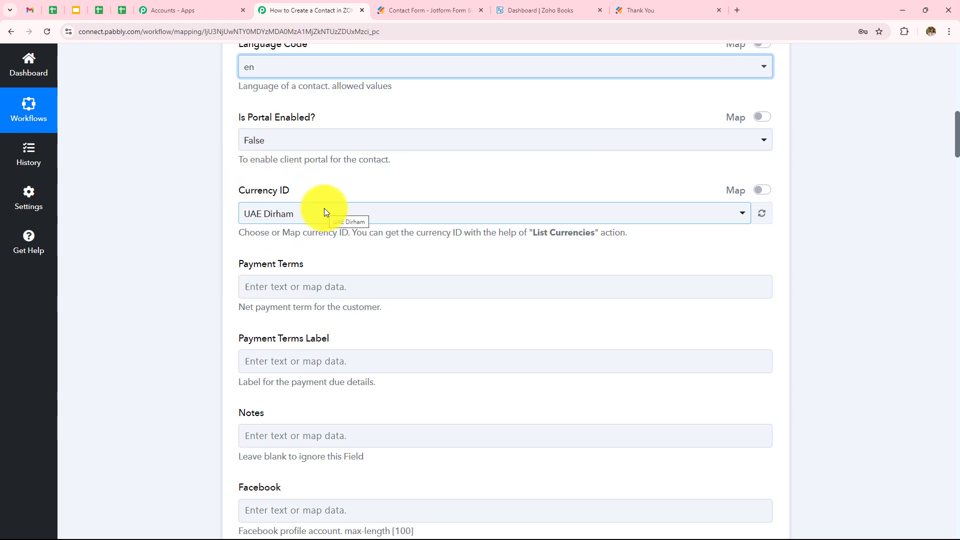
pyautogui.click(307, 140)
pyautogui.click(285, 199)
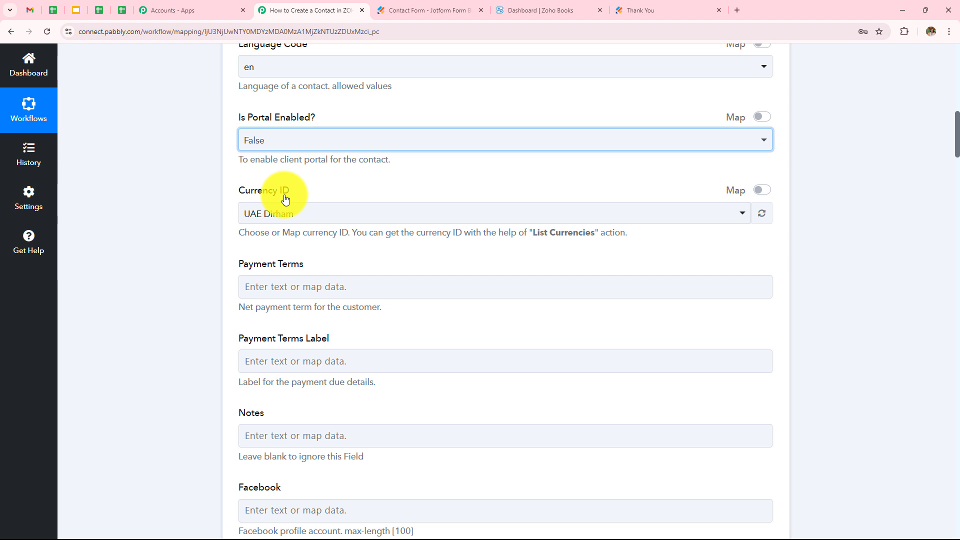
pyautogui.click(307, 214)
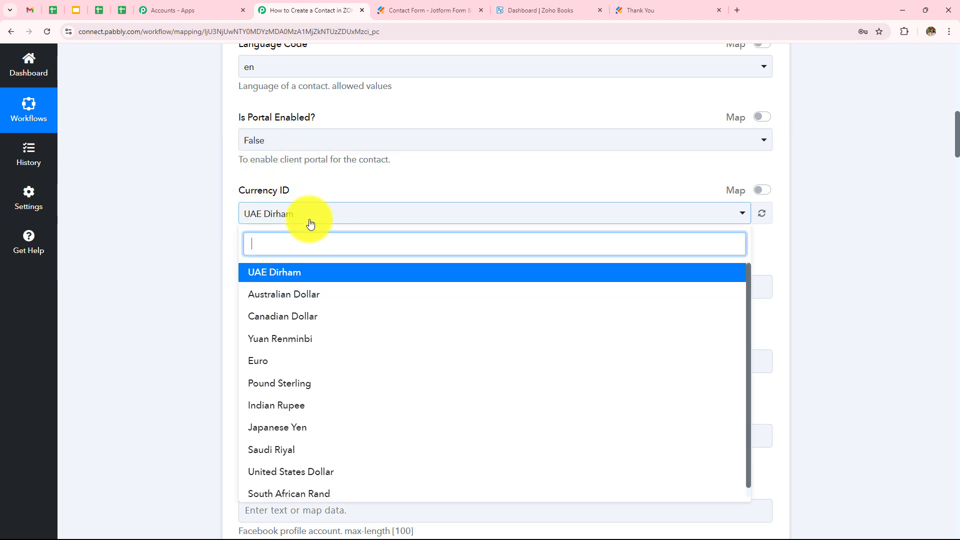
pyautogui.click(320, 406)
pyautogui.scroll(-3, 409, 202)
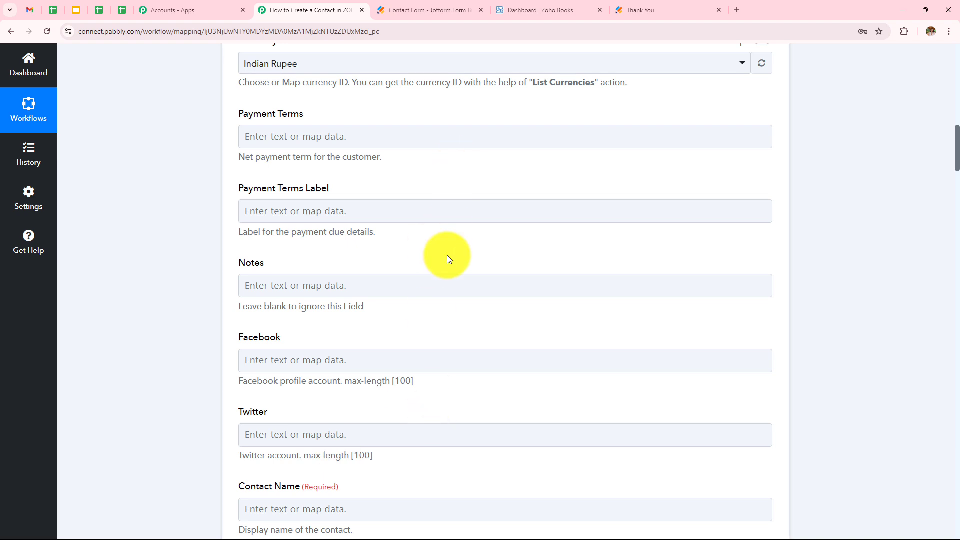
# Map Jotform's Q3 Name First and Q3 Name Last into Contact Name
pyautogui.scroll(-3, 448, 258)
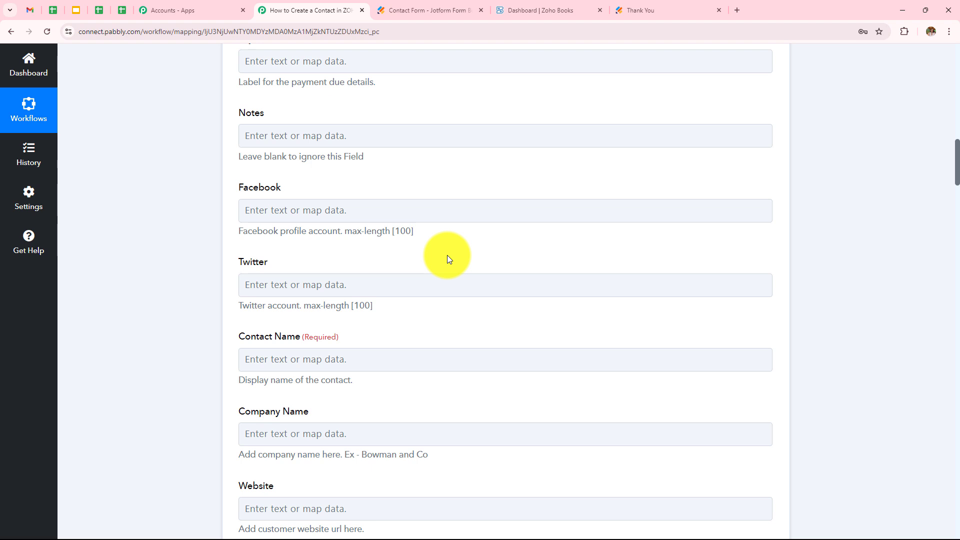
pyautogui.scroll(-2, 447, 258)
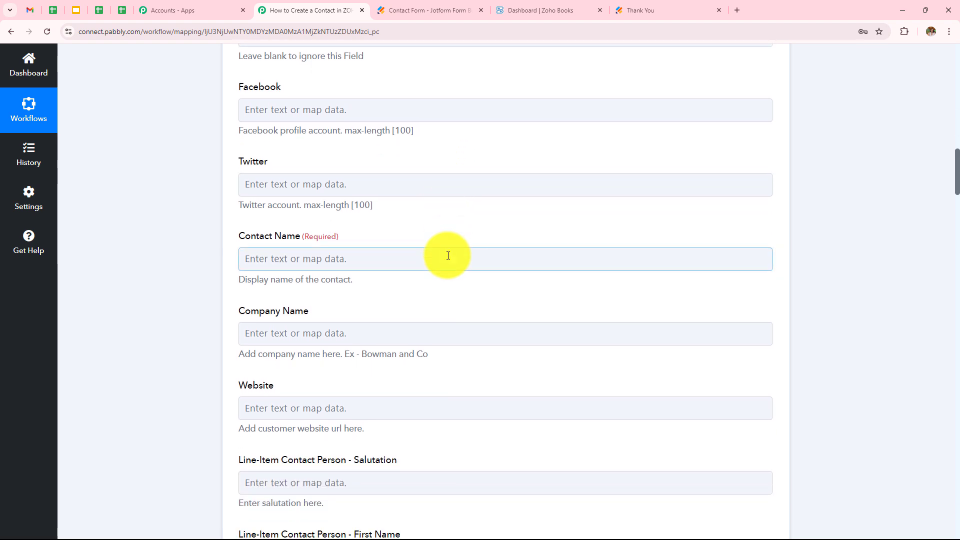
pyautogui.scroll(-1, 448, 255)
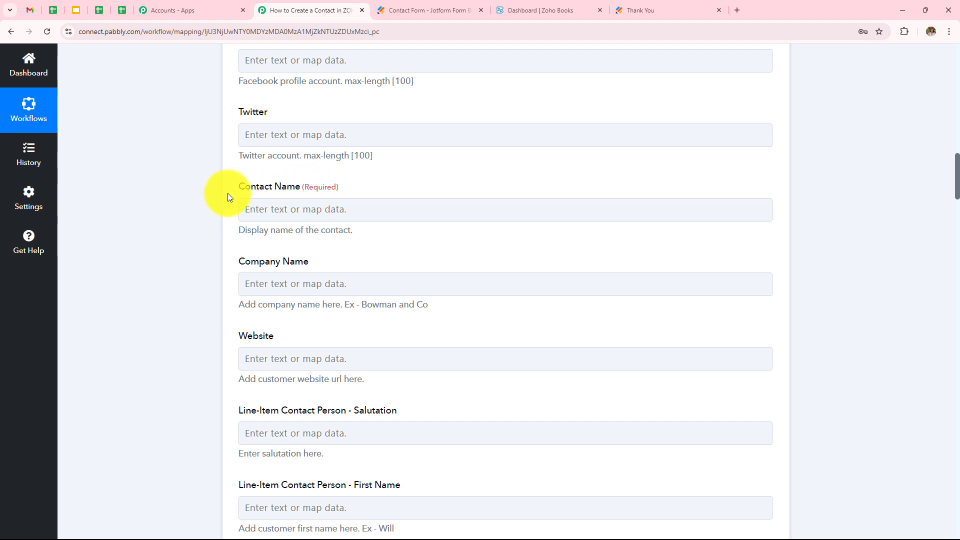
pyautogui.click(355, 213)
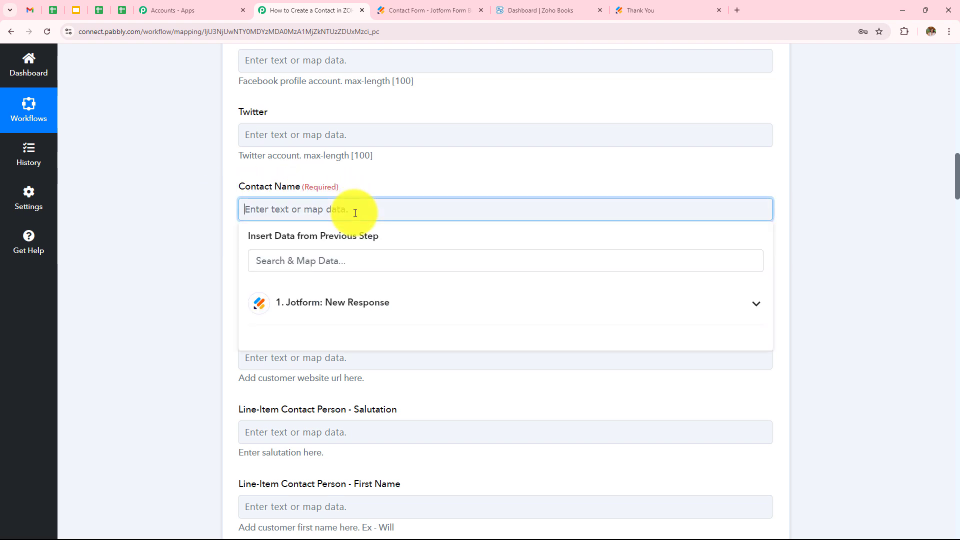
pyautogui.click(317, 314)
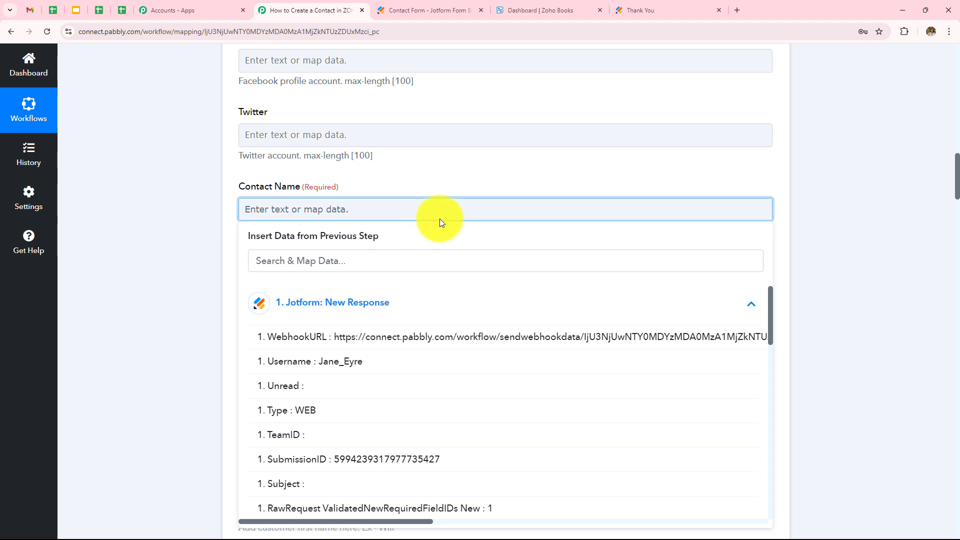
pyautogui.scroll(-1, 439, 221)
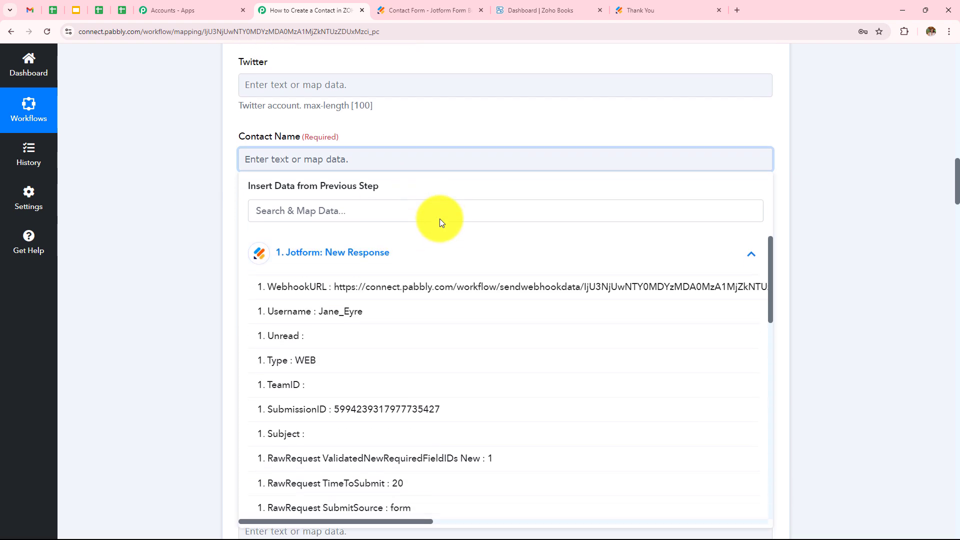
pyautogui.scroll(-5, 386, 400)
pyautogui.click(387, 404)
pyautogui.click(390, 396)
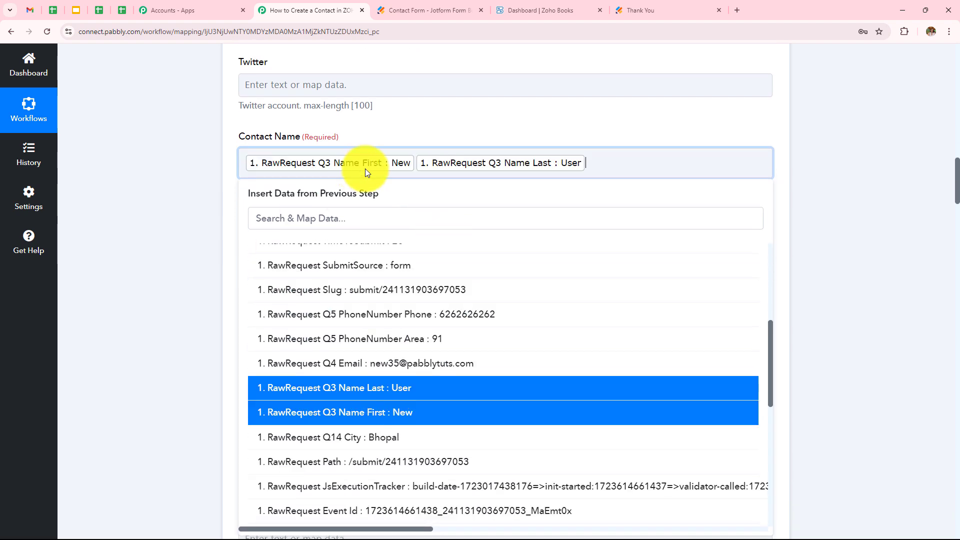
pyautogui.click(415, 161)
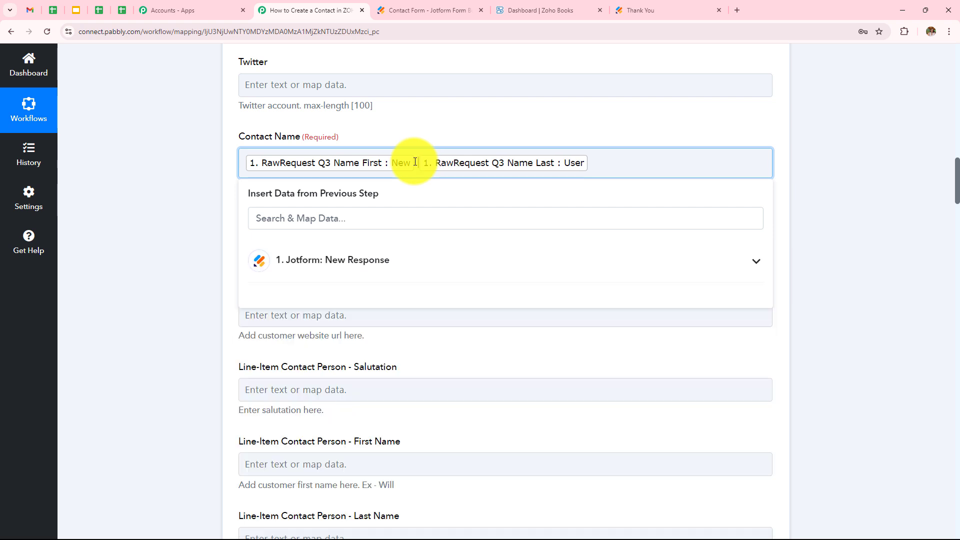
pyautogui.click(230, 203)
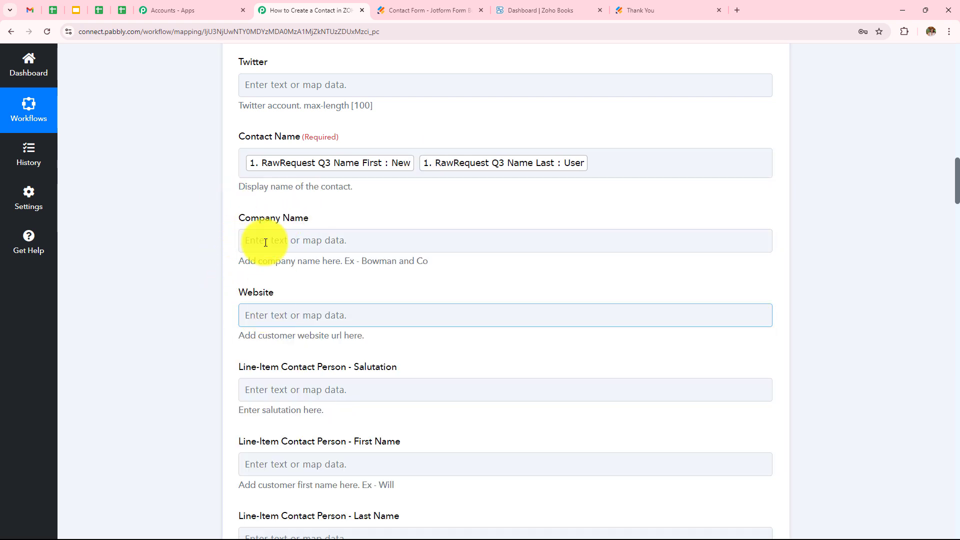
pyautogui.scroll(-5, 388, 260)
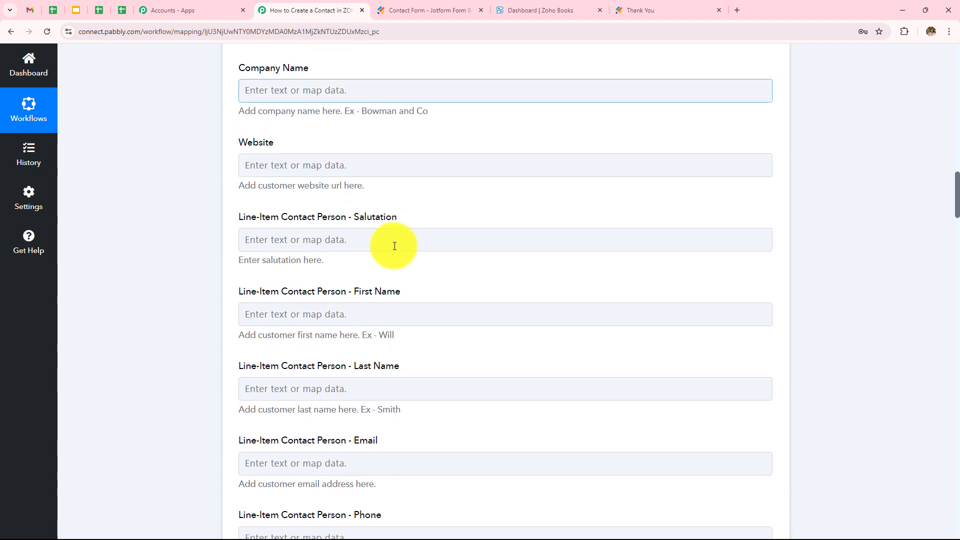
# Map the form's first and last name into the contact person's First Name and Last Name
pyautogui.click(377, 216)
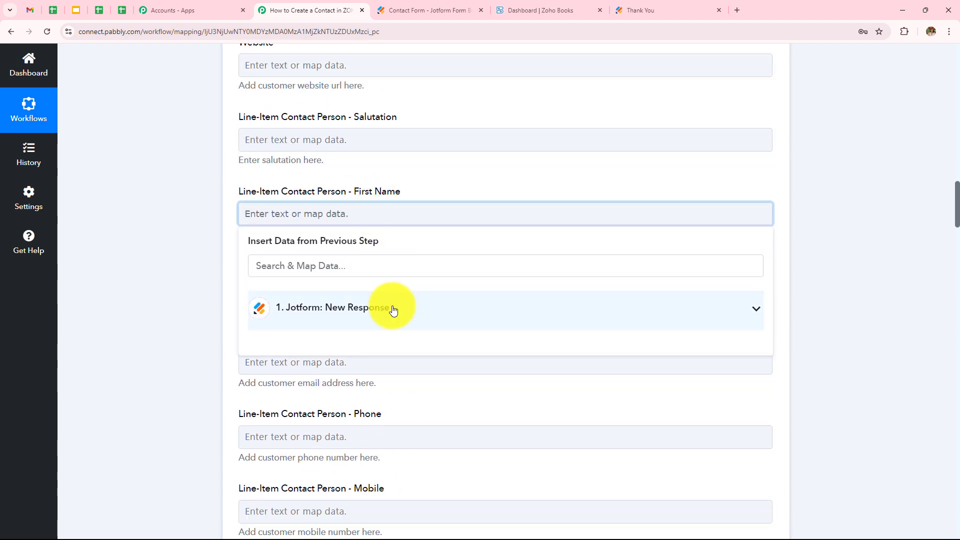
pyautogui.click(393, 309)
pyautogui.scroll(-5, 393, 315)
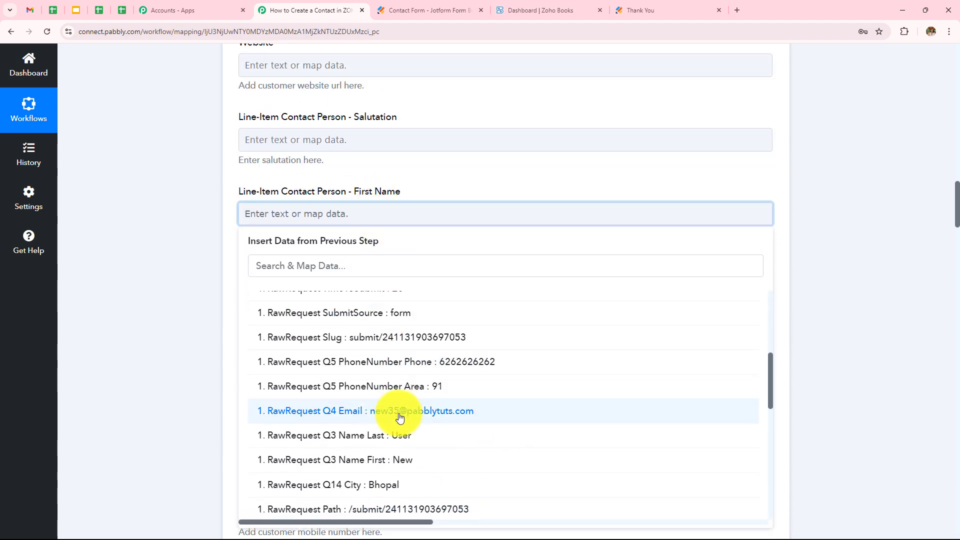
pyautogui.click(398, 460)
pyautogui.click(162, 259)
pyautogui.click(376, 295)
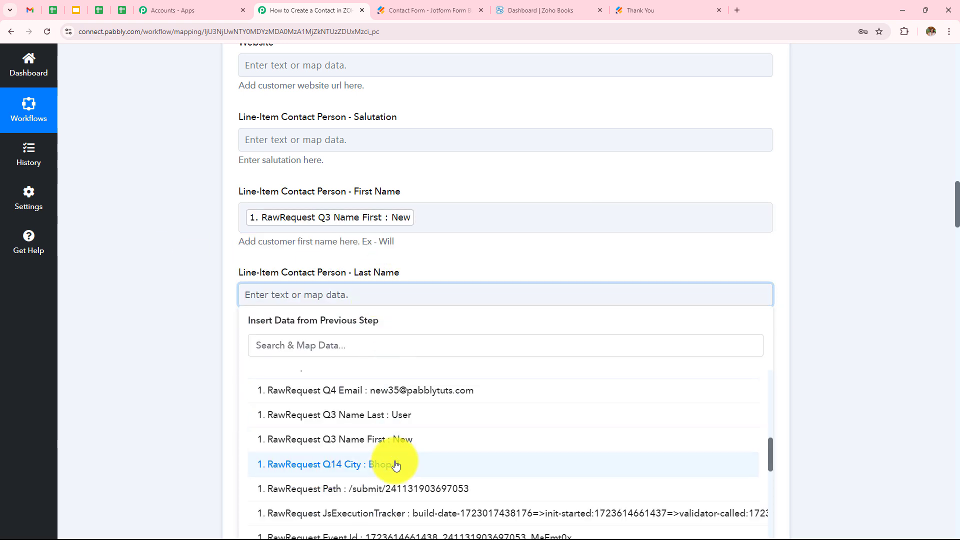
pyautogui.click(395, 398)
pyautogui.click(147, 272)
# Map the form's email answer into Email and Q5 PhoneNumber Phone into Phone
pyautogui.scroll(-4, 474, 212)
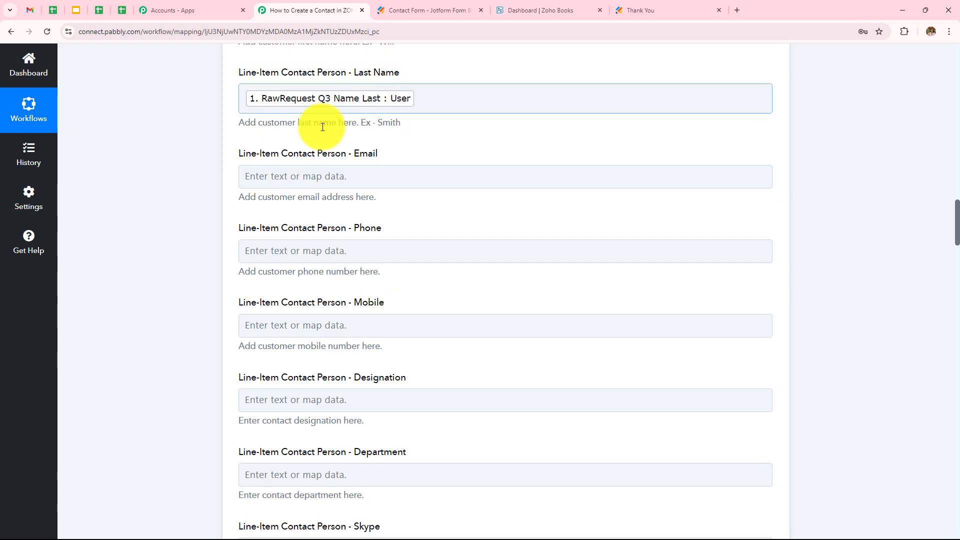
pyautogui.click(375, 176)
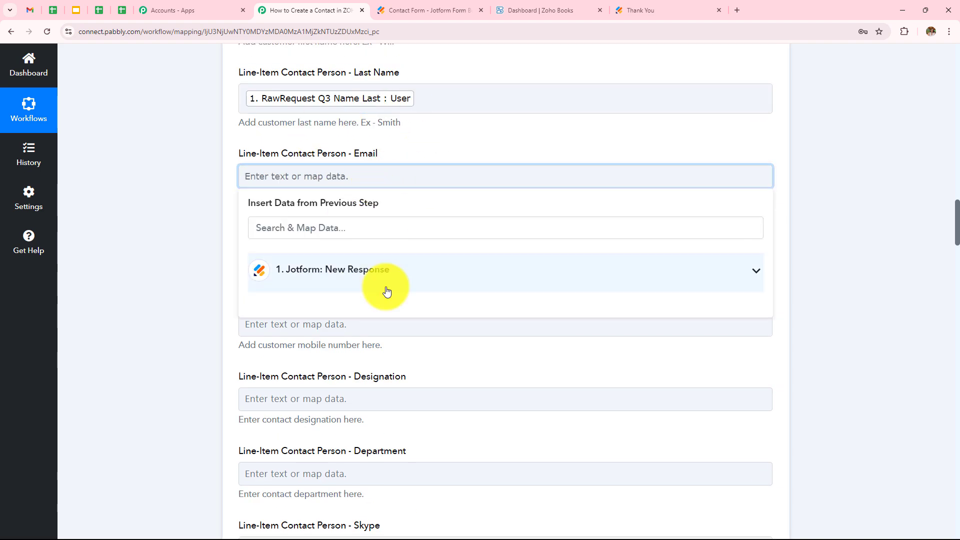
pyautogui.click(387, 289)
pyautogui.scroll(-5, 388, 360)
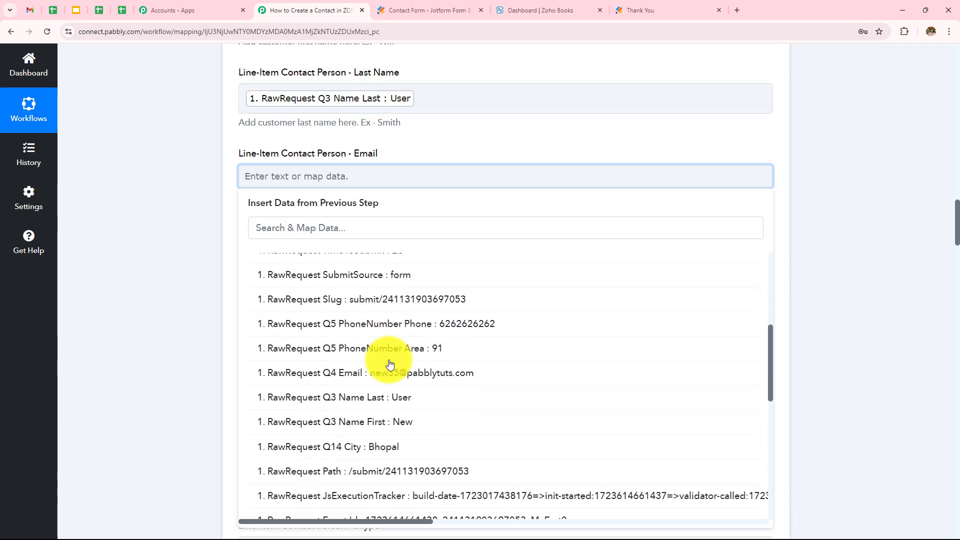
pyautogui.click(390, 382)
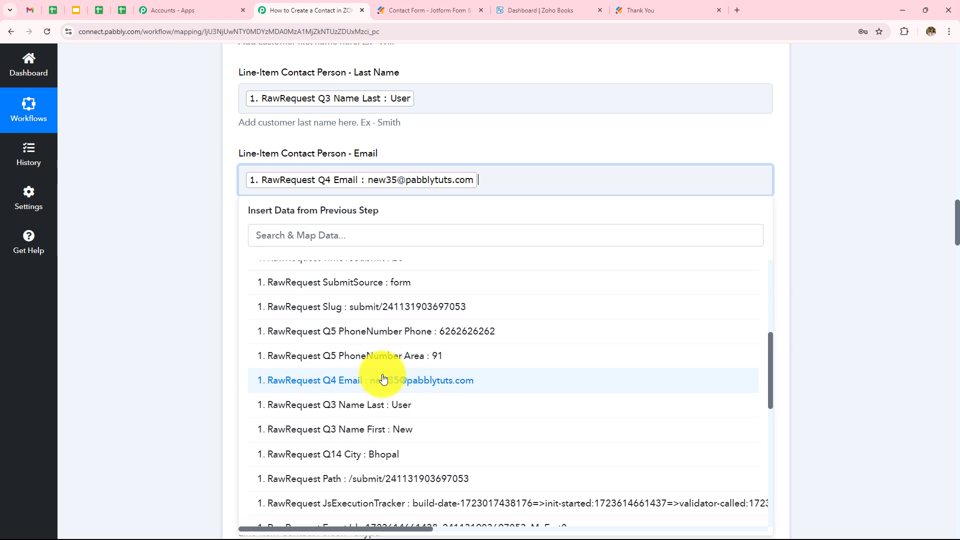
pyautogui.click(171, 227)
pyautogui.scroll(-2, 419, 203)
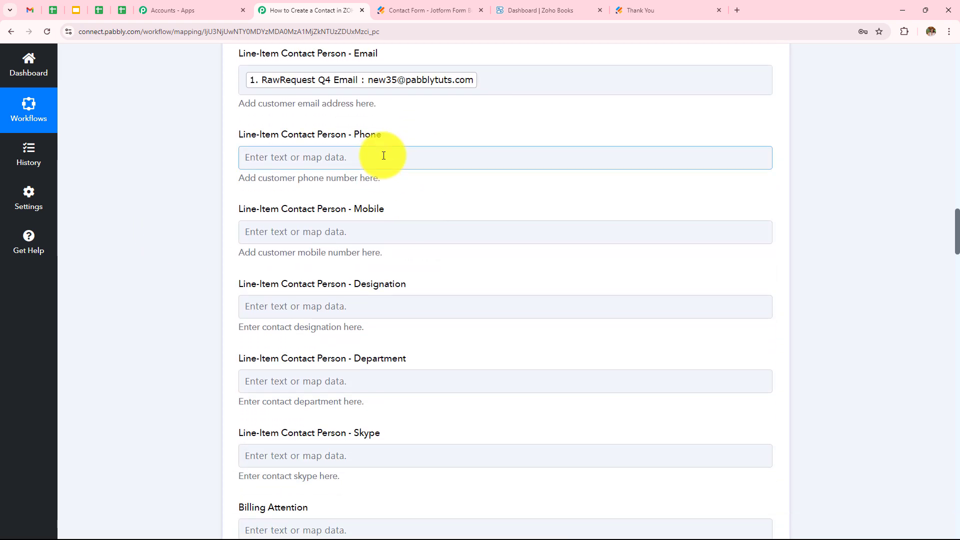
pyautogui.click(382, 156)
pyautogui.click(397, 252)
pyautogui.scroll(-1, 419, 357)
pyautogui.scroll(-3, 419, 358)
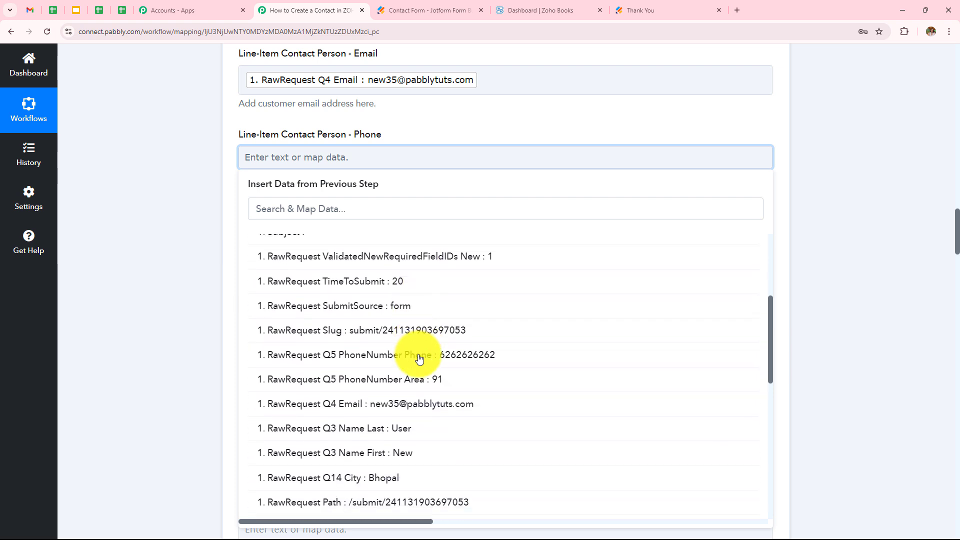
pyautogui.click(460, 358)
pyautogui.click(196, 226)
# Map the form's Q14 City answer (Bhopal) into Billing Address City
pyautogui.scroll(-2, 422, 242)
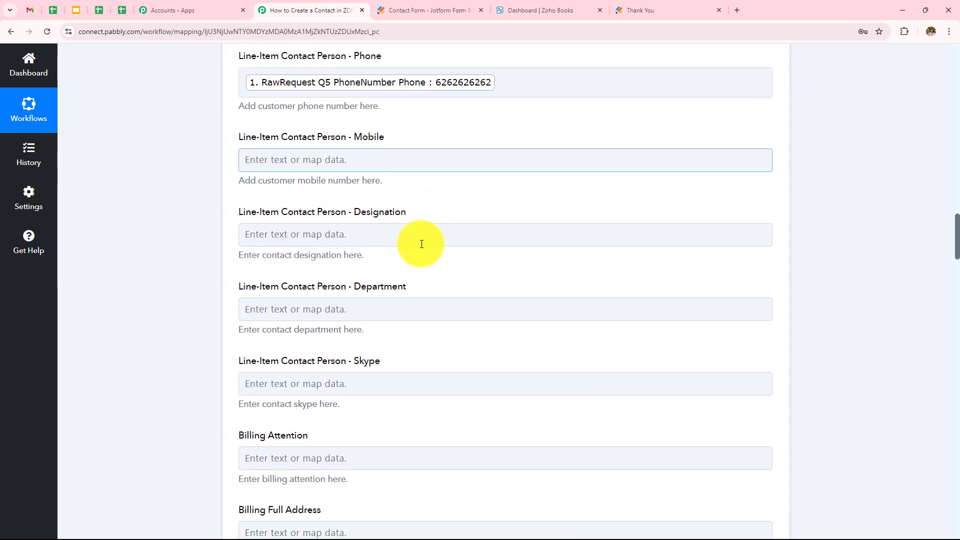
pyautogui.scroll(-3, 377, 137)
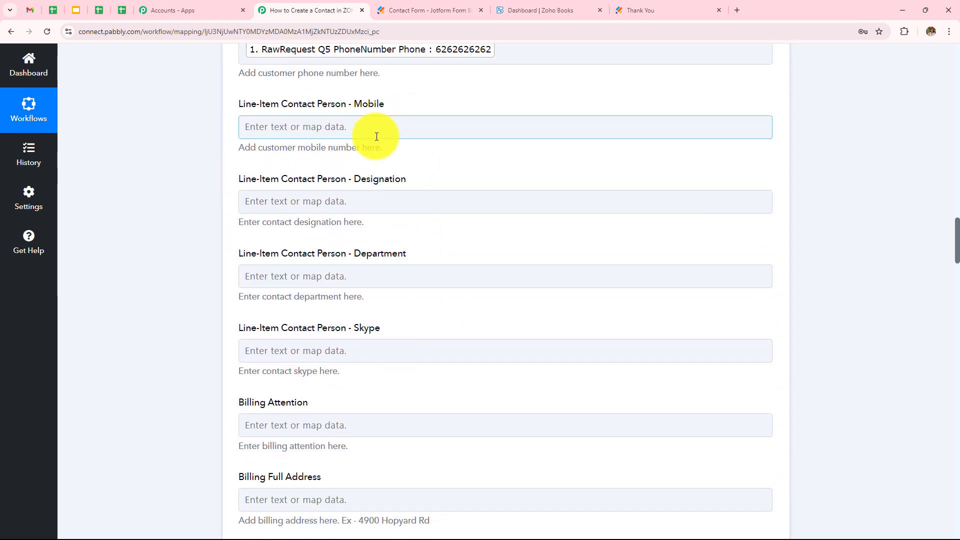
pyautogui.scroll(-4, 375, 135)
pyautogui.click(374, 239)
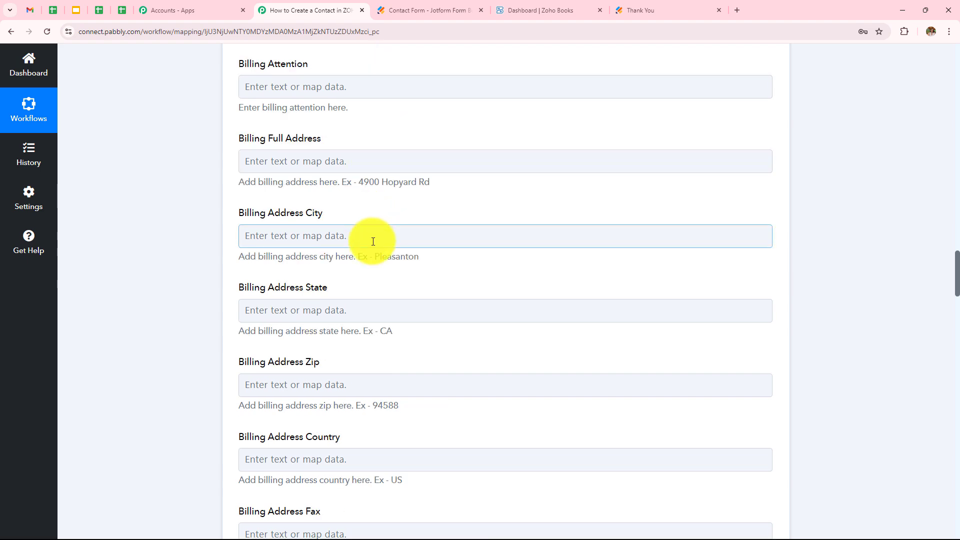
pyautogui.click(392, 332)
pyautogui.scroll(-4, 422, 239)
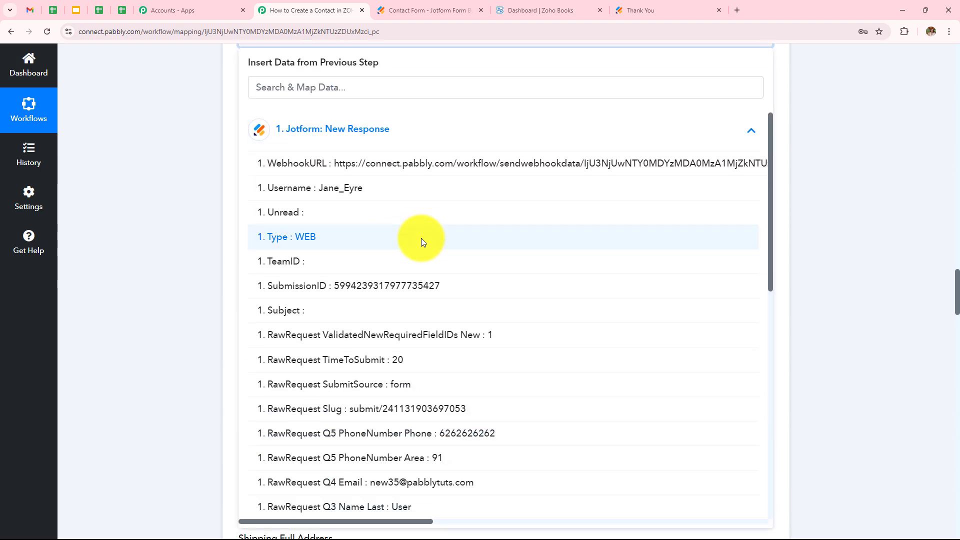
pyautogui.scroll(-3, 440, 357)
pyautogui.click(380, 411)
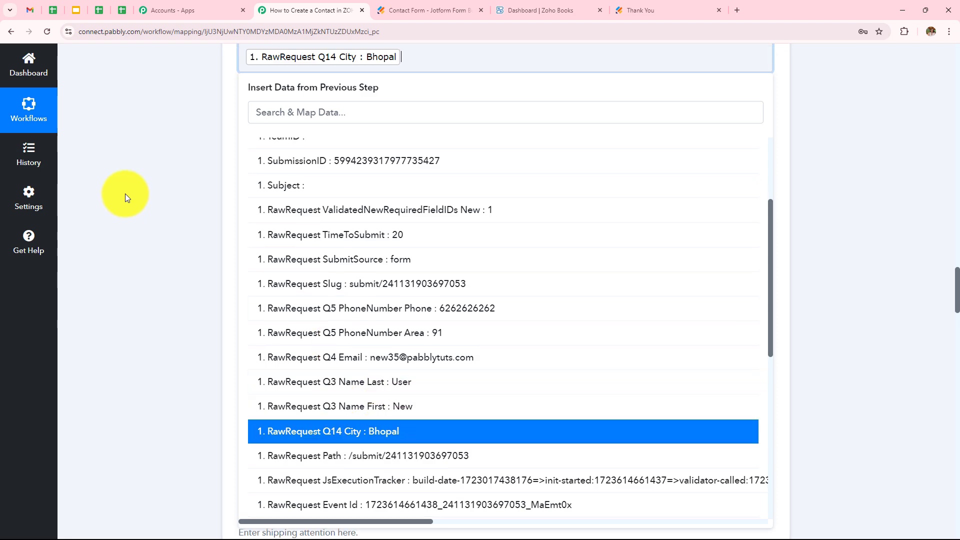
pyautogui.click(125, 195)
pyautogui.scroll(-3, 434, 258)
# Switch Is Taxable to mapped input and delete its {{##boolean:true##}} value
pyautogui.scroll(-3, 434, 258)
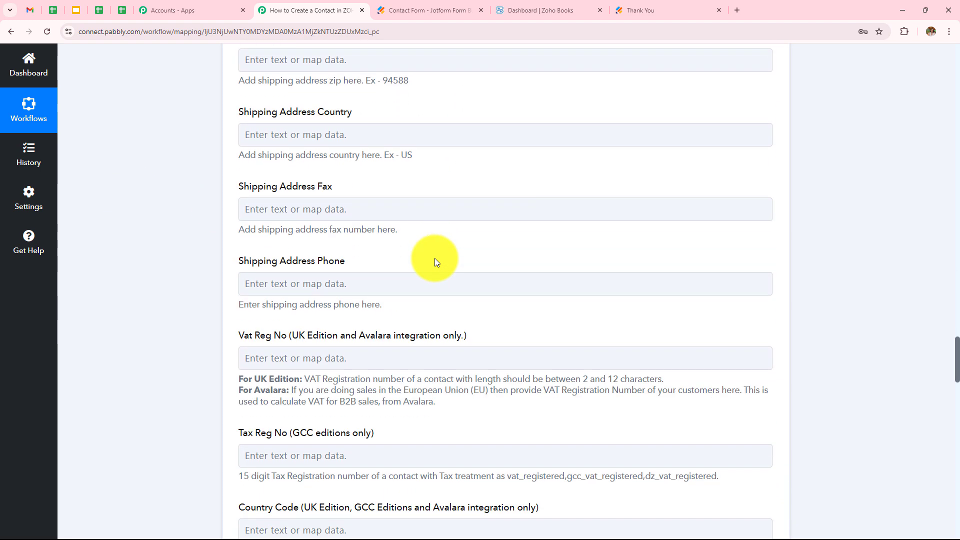
pyautogui.scroll(15, 597, 251)
pyautogui.scroll(-2, 597, 251)
pyautogui.scroll(-5, 597, 251)
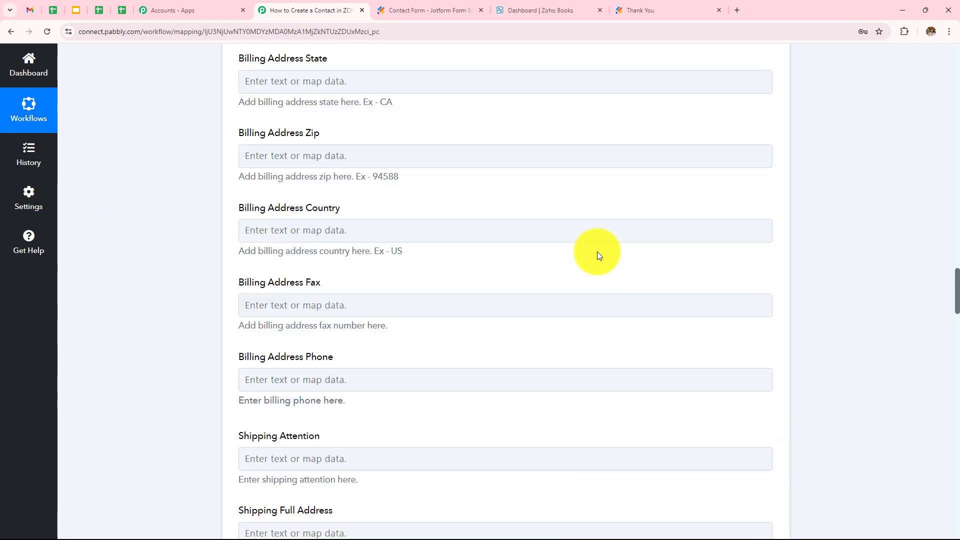
pyautogui.scroll(4, 597, 251)
pyautogui.scroll(4, 599, 255)
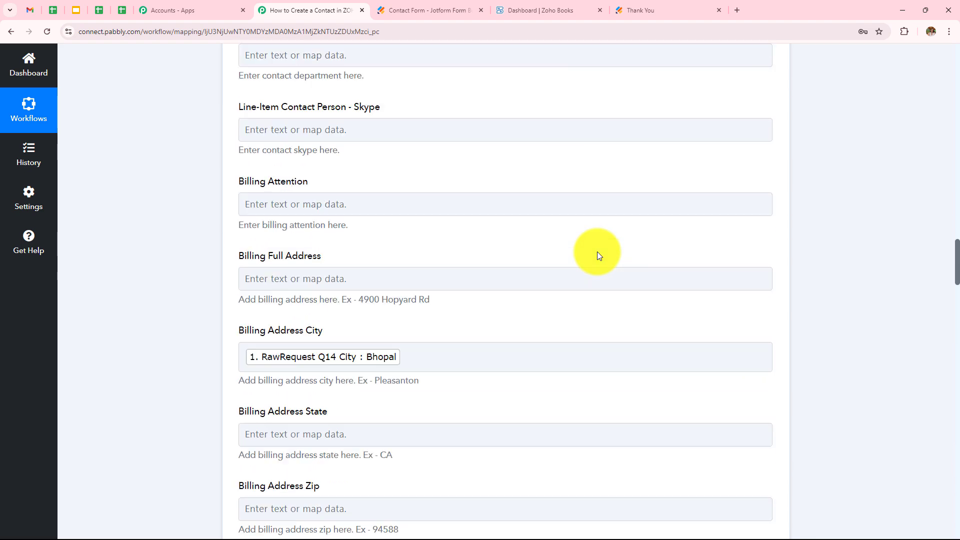
pyautogui.scroll(1, 600, 255)
pyautogui.scroll(-15, 600, 256)
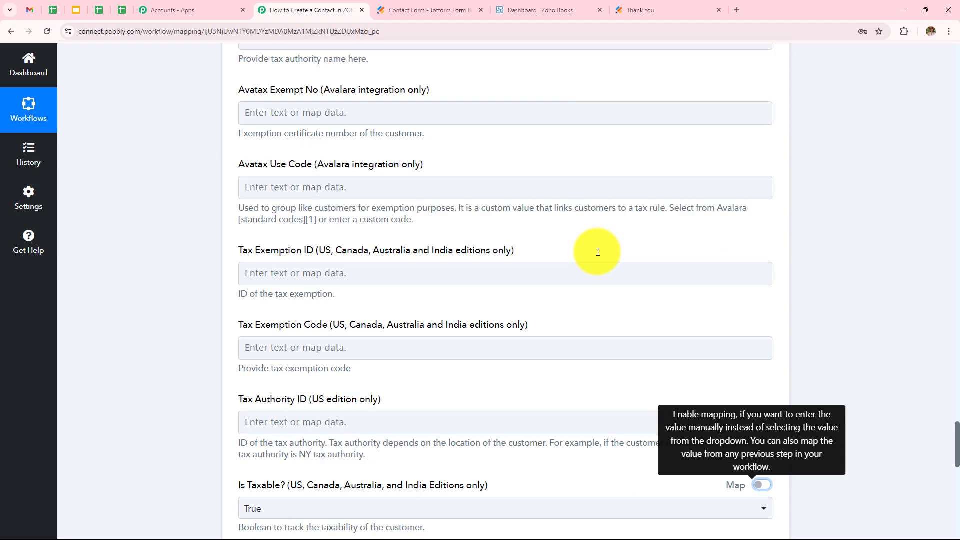
pyautogui.scroll(-2, 599, 256)
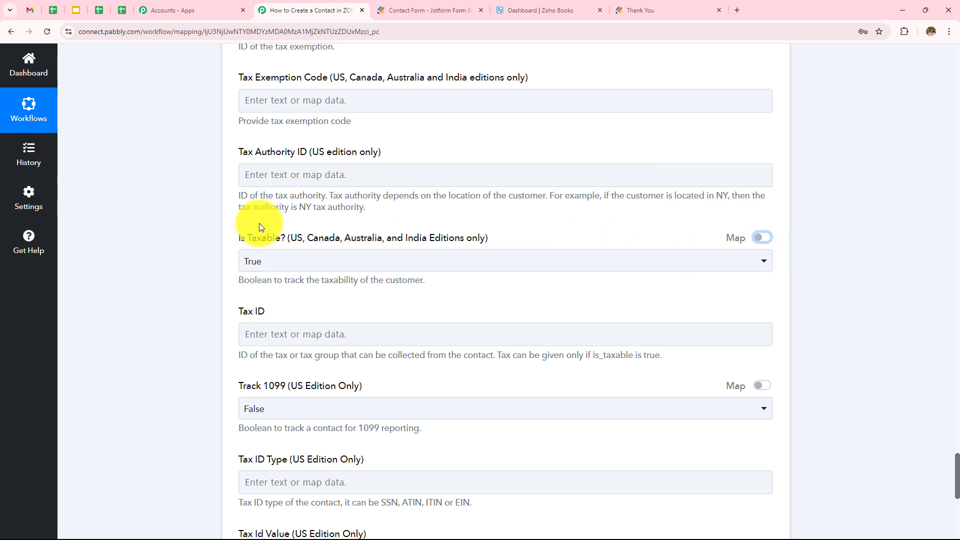
pyautogui.click(762, 238)
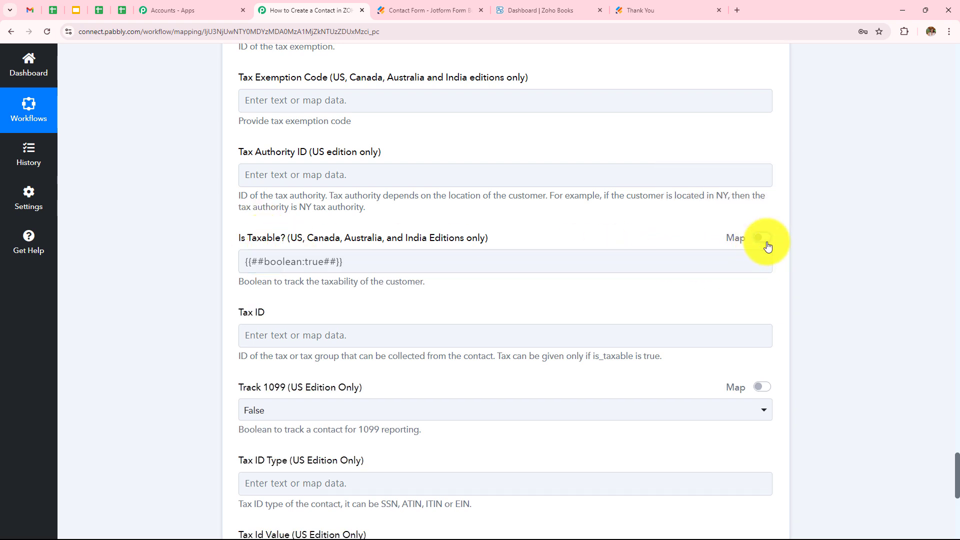
pyautogui.moveTo(413, 272); pyautogui.dragTo(116, 264)
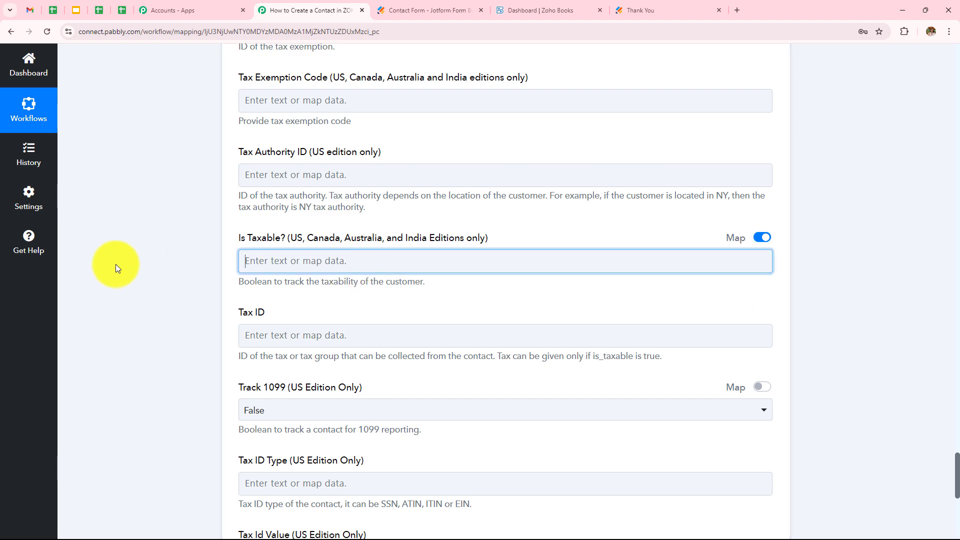
pyautogui.press('BackSpace')
pyautogui.scroll(-6, 343, 210)
pyautogui.click(332, 208)
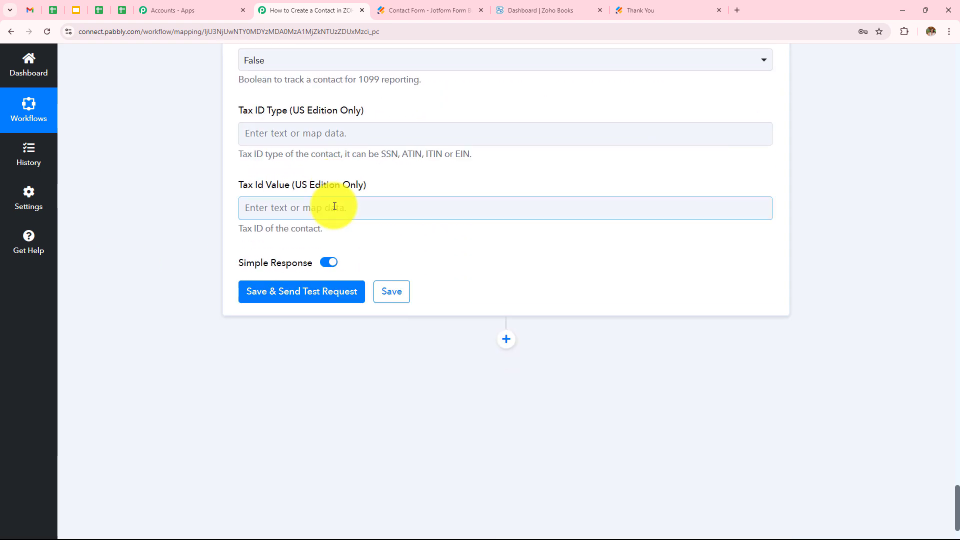
# Save the Zoho Books step and send a test request
pyautogui.click(298, 389)
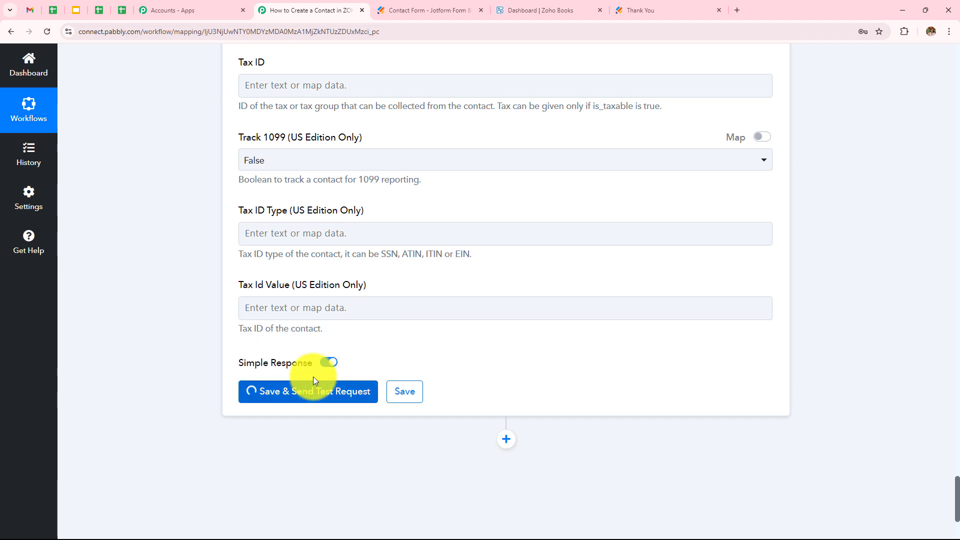
pyautogui.scroll(-1, 557, 270)
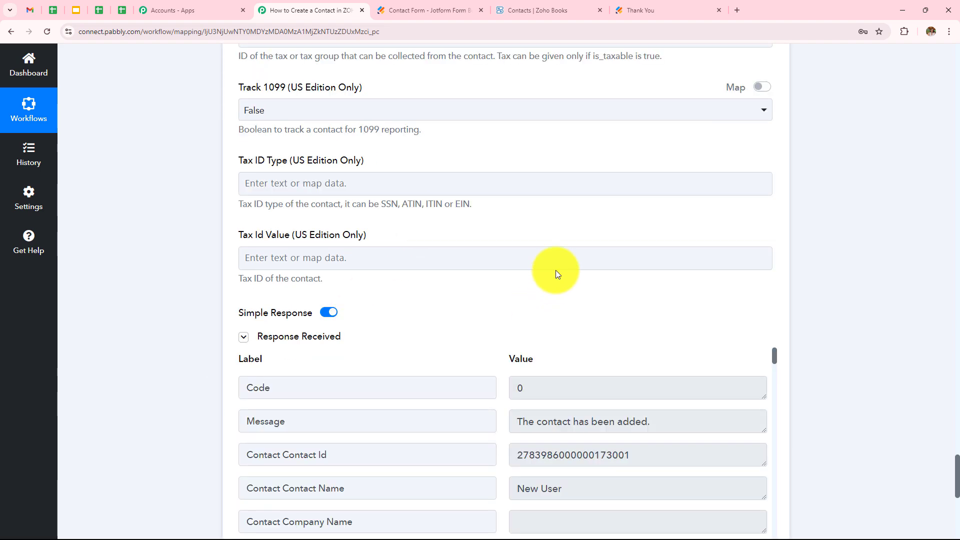
pyautogui.scroll(-4, 514, 206)
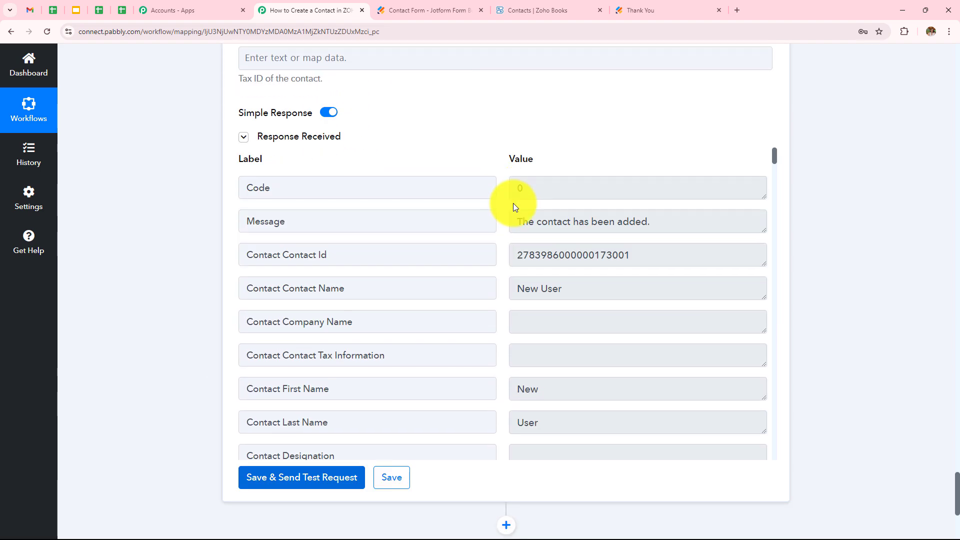
pyautogui.moveTo(520, 222); pyautogui.dragTo(671, 223)
pyautogui.scroll(-2, 497, 292)
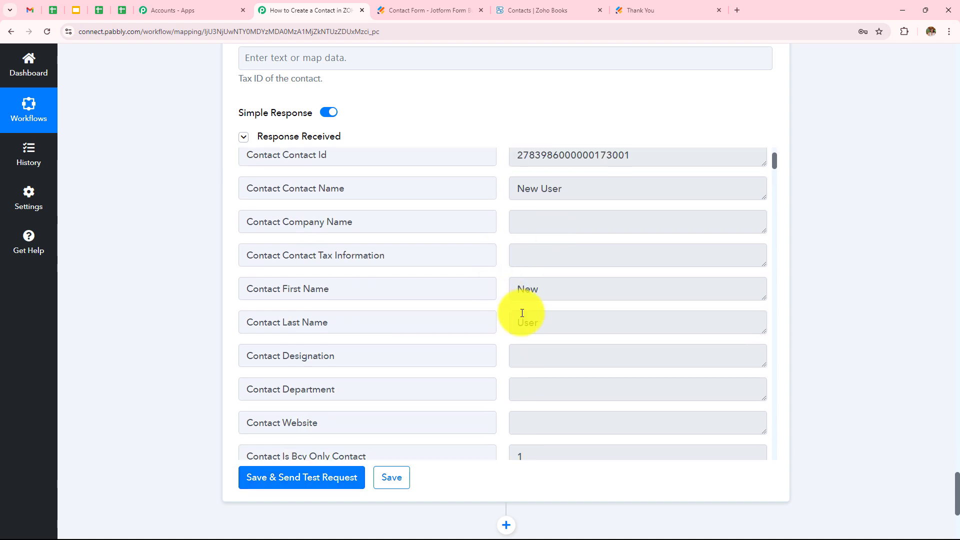
# Review the test response showing the created contact New User
pyautogui.doubleClick(518, 295)
pyautogui.doubleClick(527, 323)
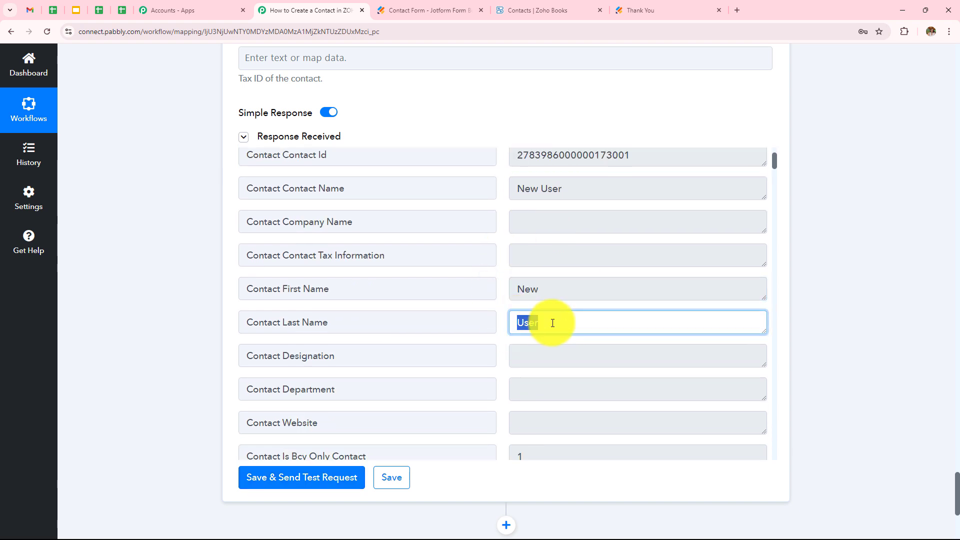
pyautogui.scroll(-2, 560, 287)
pyautogui.scroll(-5, 560, 287)
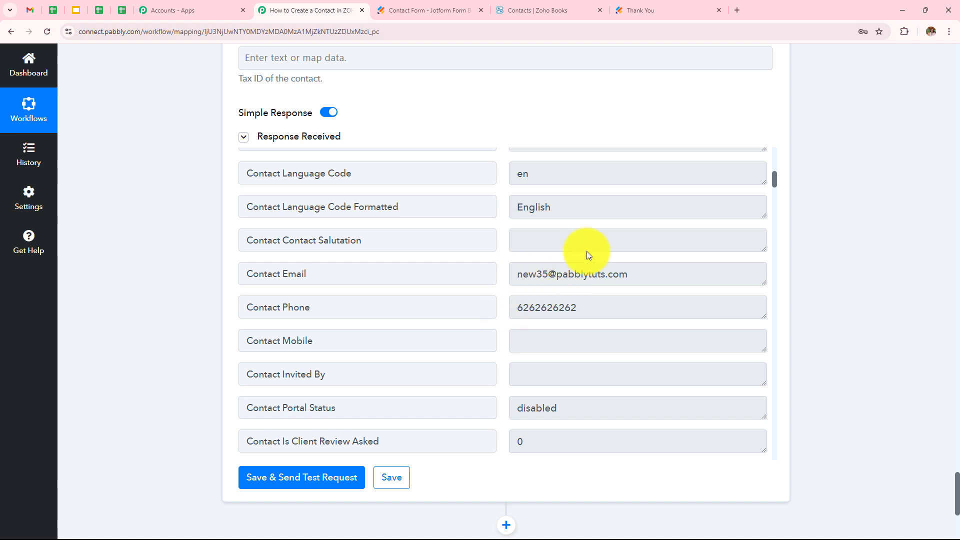
pyautogui.scroll(-15, 556, 287)
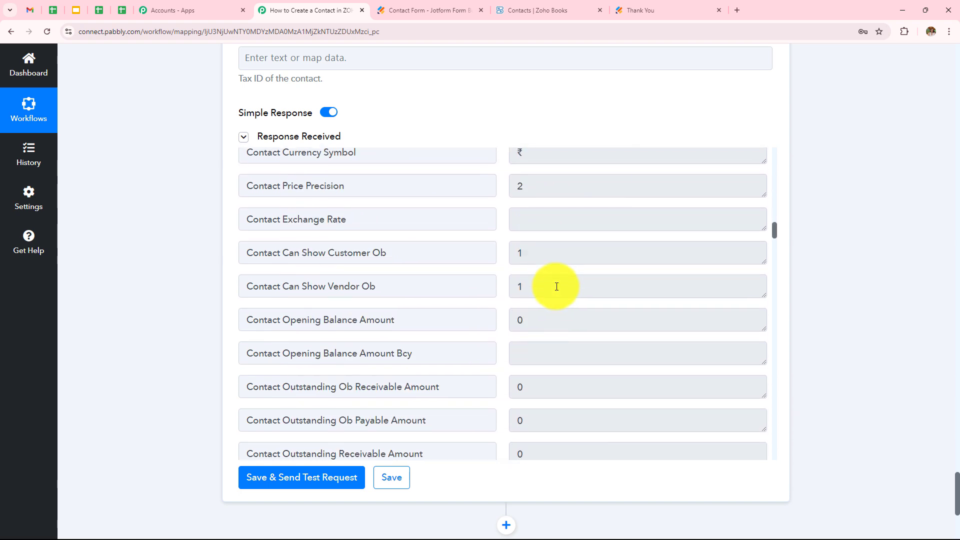
pyautogui.scroll(-15, 556, 286)
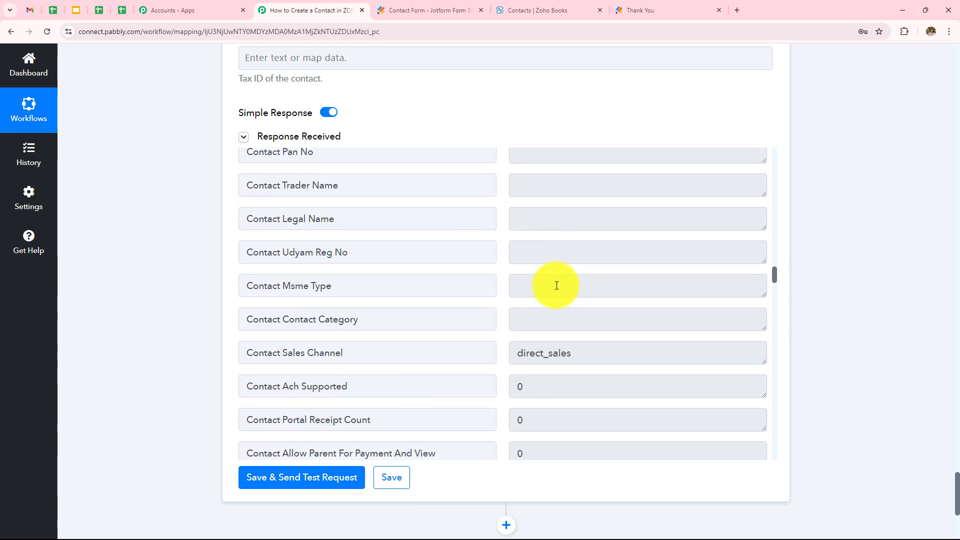
pyautogui.scroll(-15, 556, 286)
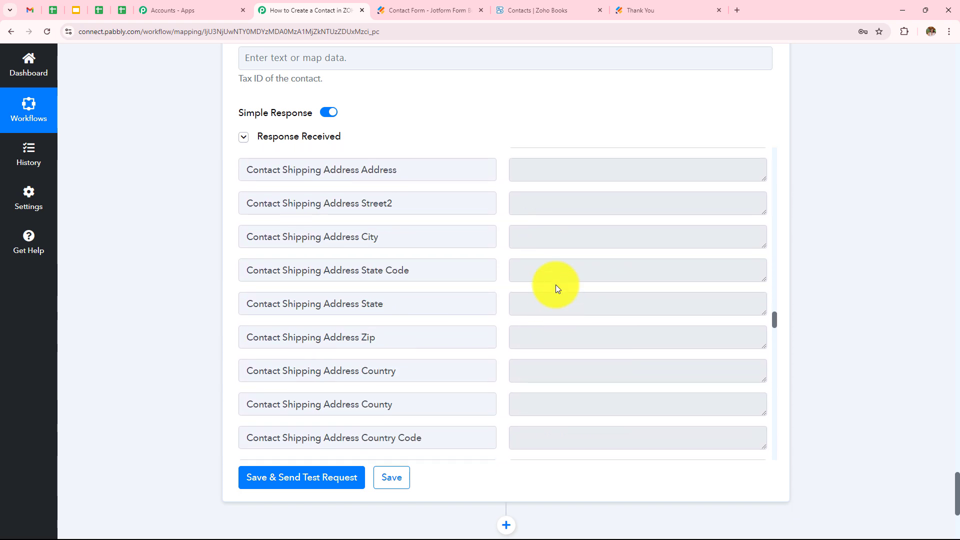
pyautogui.scroll(-5, 556, 284)
# Open the New User record from Sales > Customers in Zoho Books
pyautogui.click(538, 10)
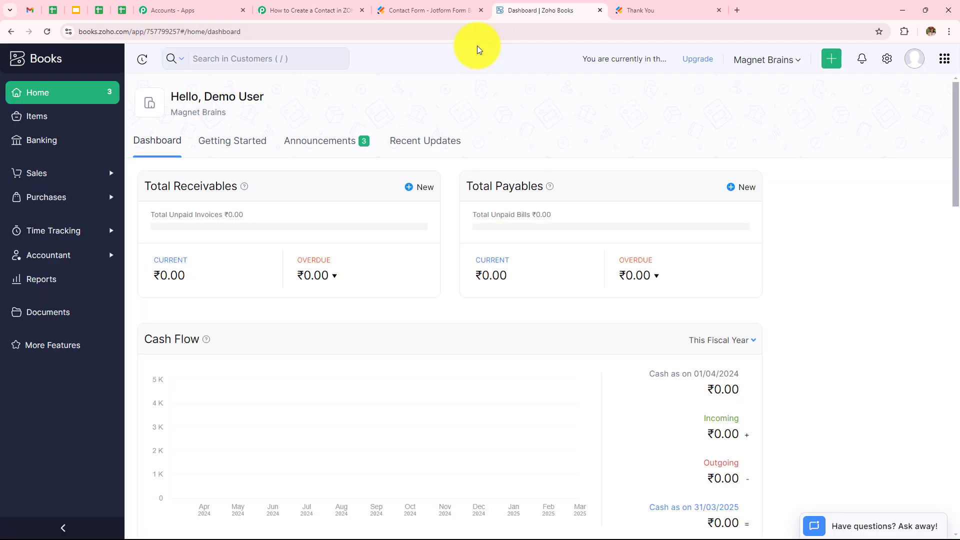
pyautogui.click(79, 172)
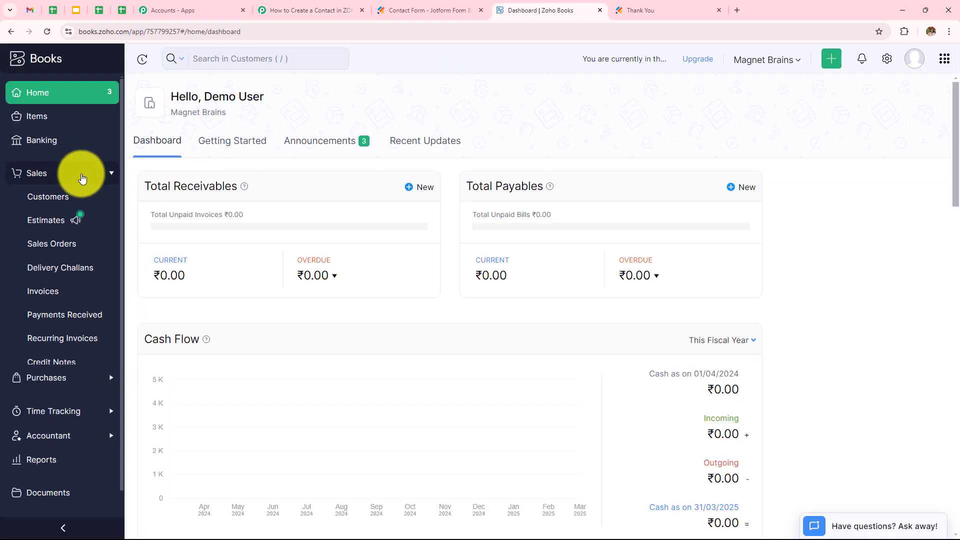
pyautogui.click(77, 199)
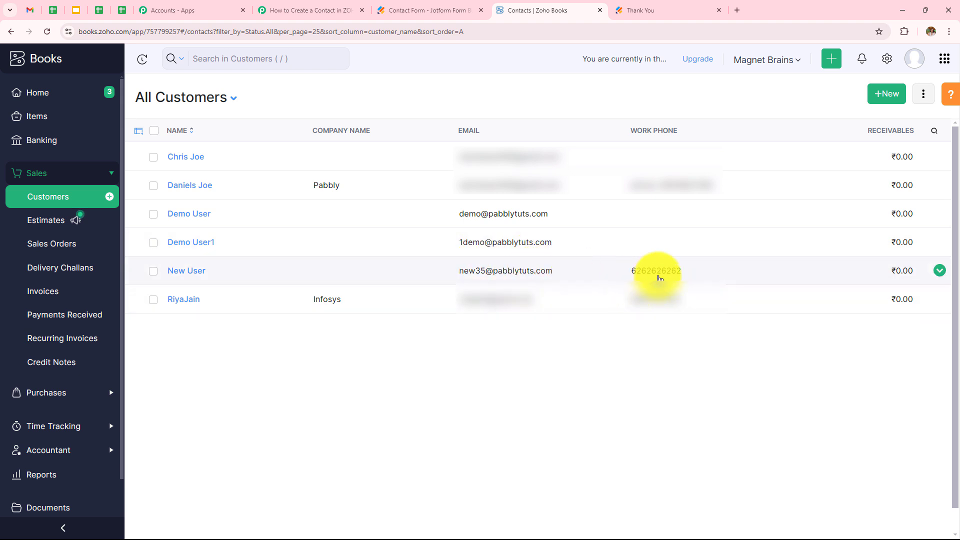
pyautogui.click(484, 278)
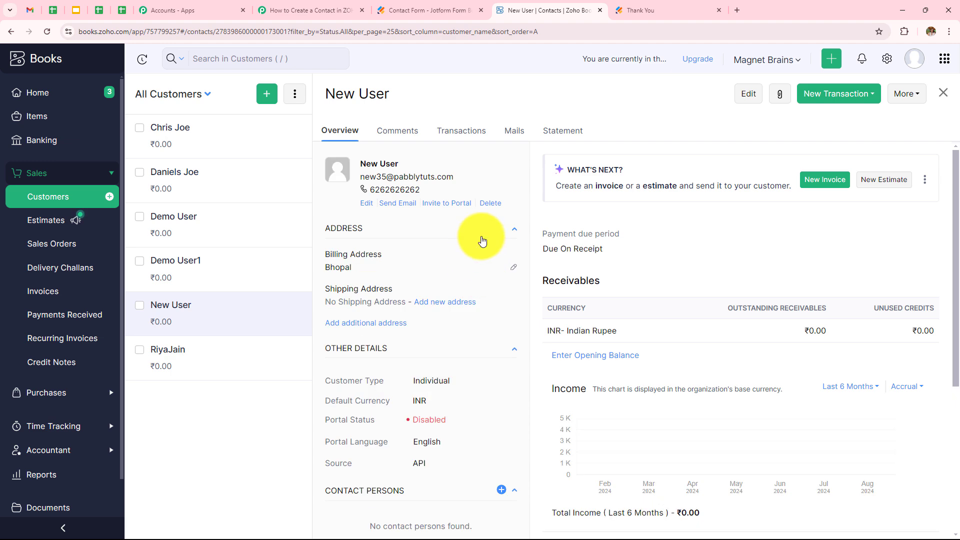
pyautogui.scroll(-3, 481, 240)
pyautogui.scroll(3, 481, 240)
pyautogui.scroll(1, 482, 241)
pyautogui.click(664, 18)
# Reload the blank contact form and enter name Latest User plus the contact's e-mail
pyautogui.click(48, 33)
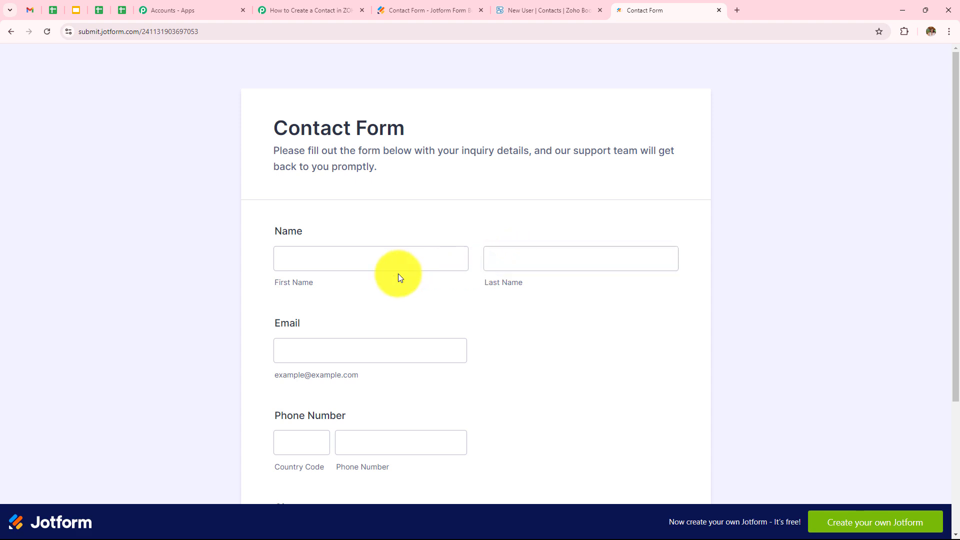
pyautogui.scroll(-2, 394, 240)
pyautogui.click(379, 148)
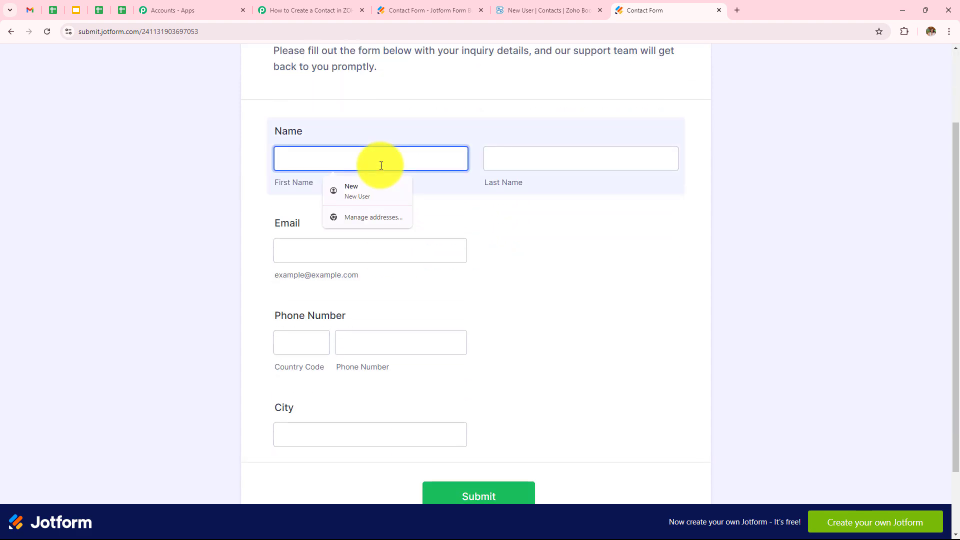
pyautogui.write('L')
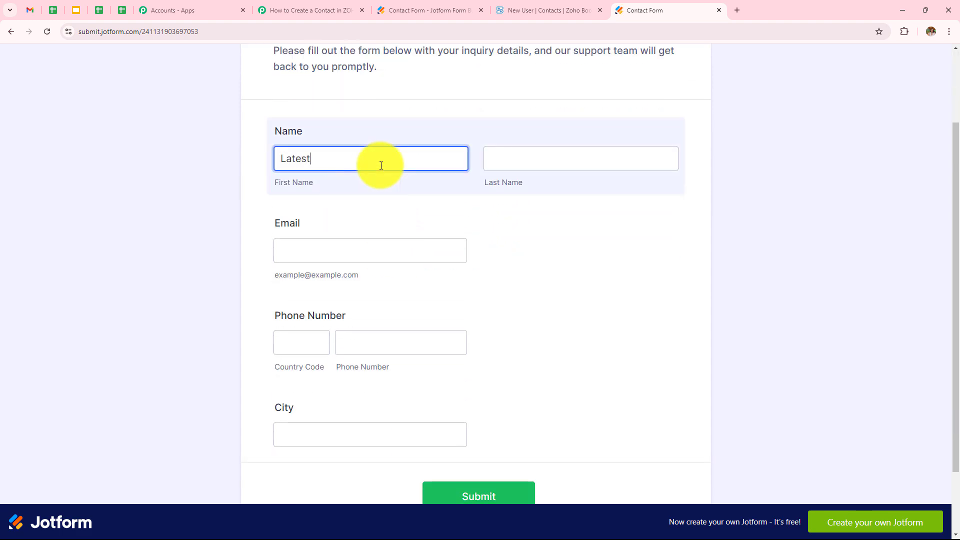
pyautogui.write('atest')
pyautogui.click(527, 163)
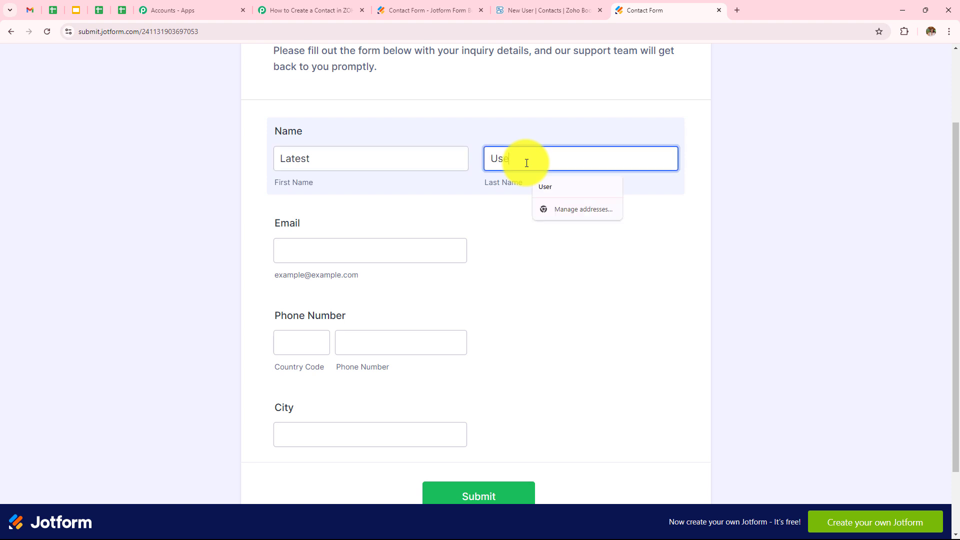
pyautogui.write('User')
pyautogui.click(402, 246)
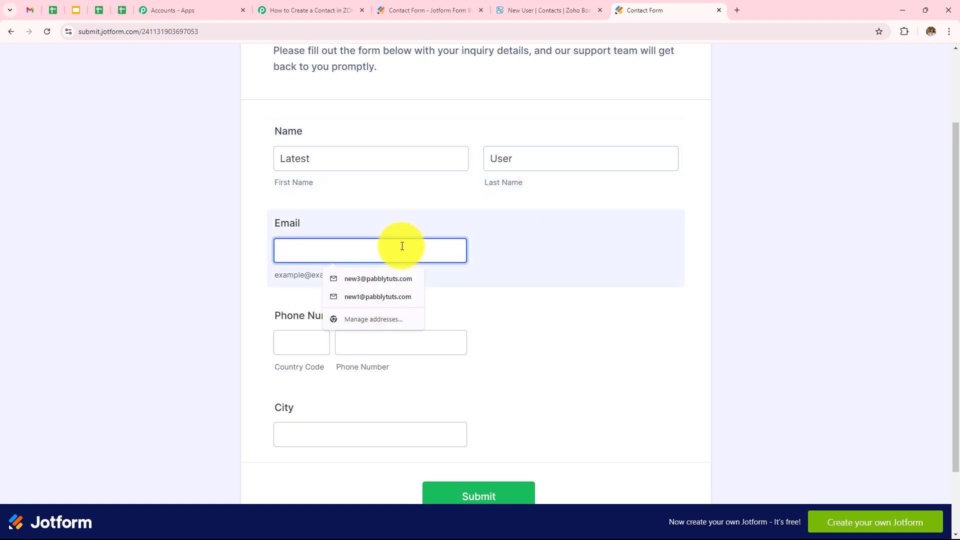
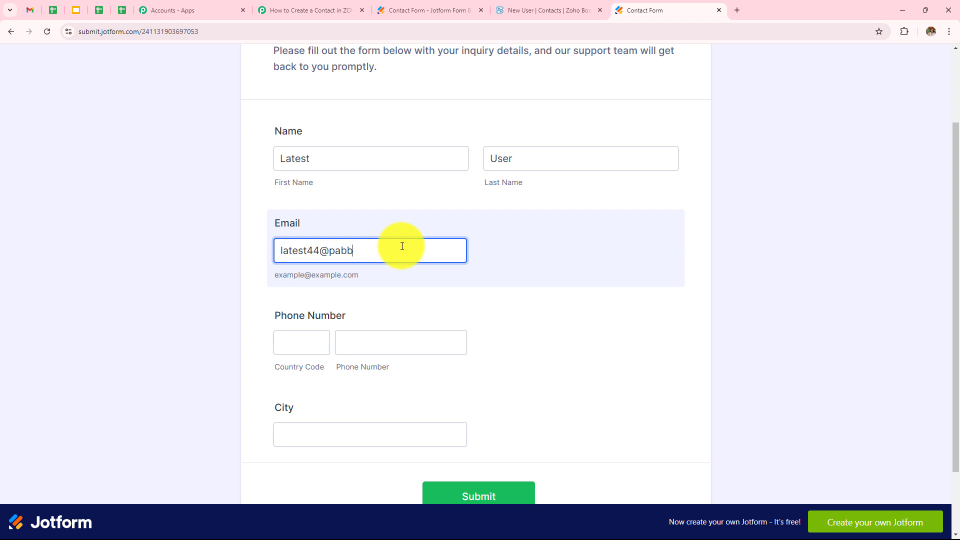
# Enter country code 91, the phone number and city Jaipur, then submit the form
pyautogui.click(295, 351)
pyautogui.write('91')
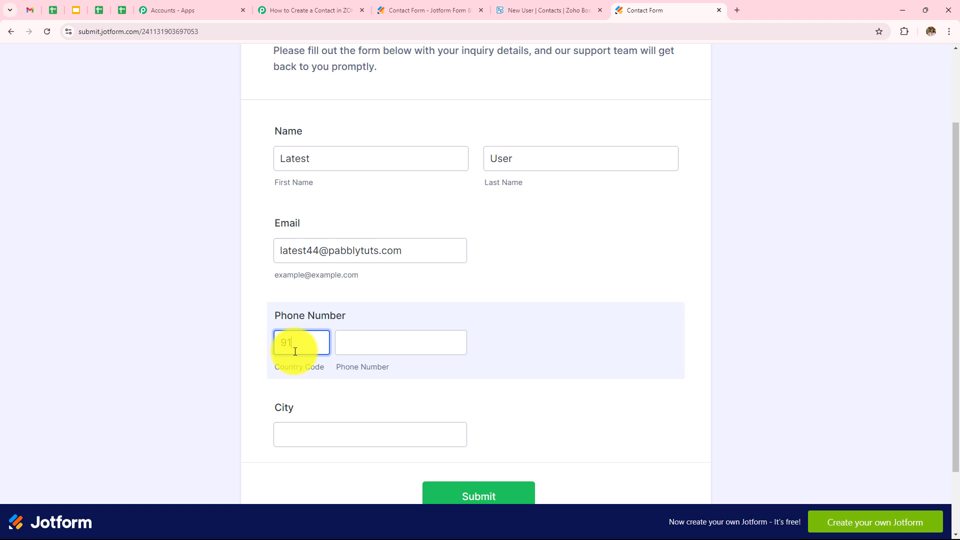
pyautogui.click(365, 350)
pyautogui.click(370, 435)
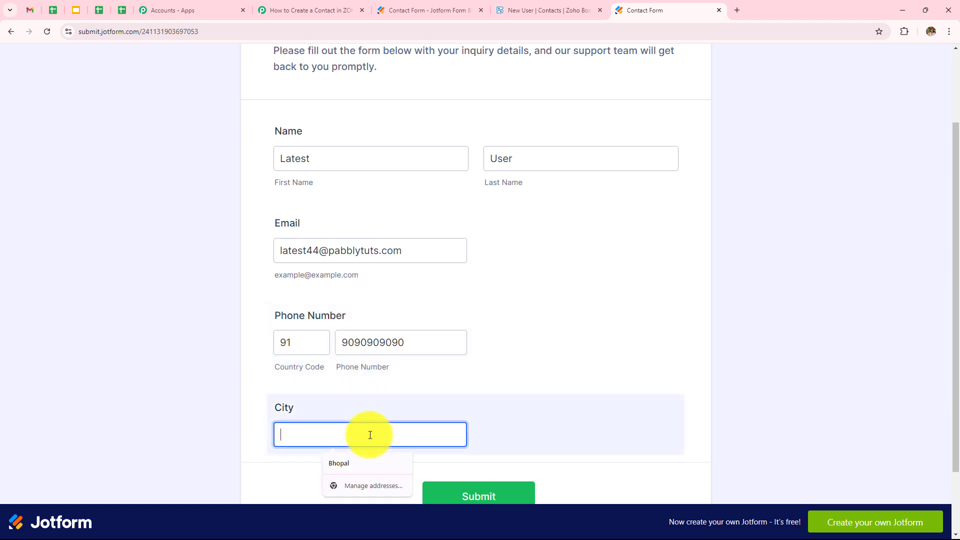
pyautogui.scroll(-2, 500, 437)
pyautogui.click(496, 419)
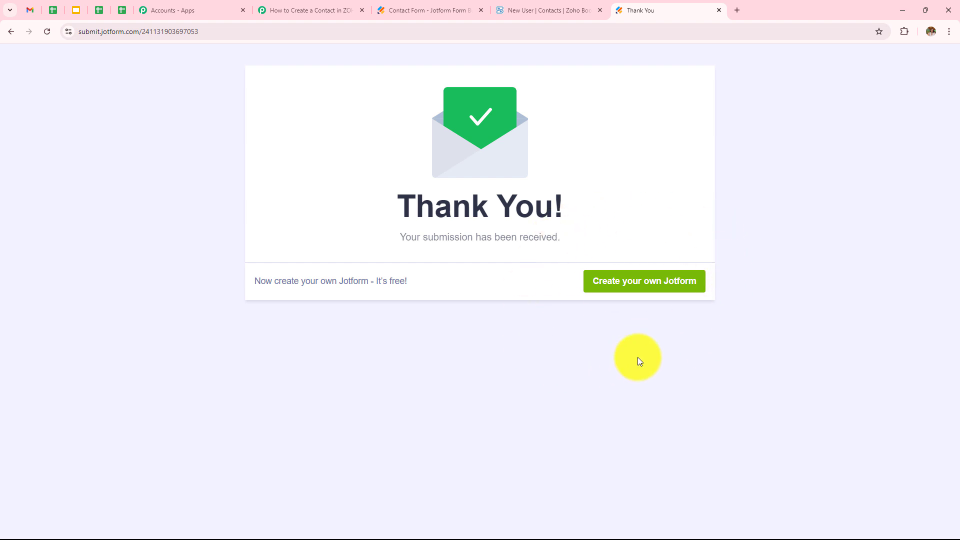
pyautogui.click(547, 10)
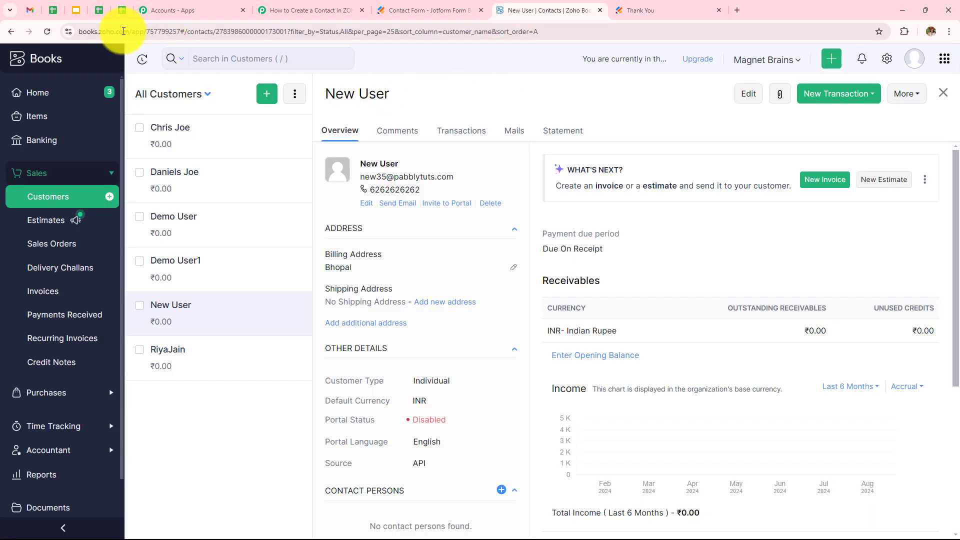
# Open Latest User from All Customers and check its email and phone
pyautogui.click(9, 34)
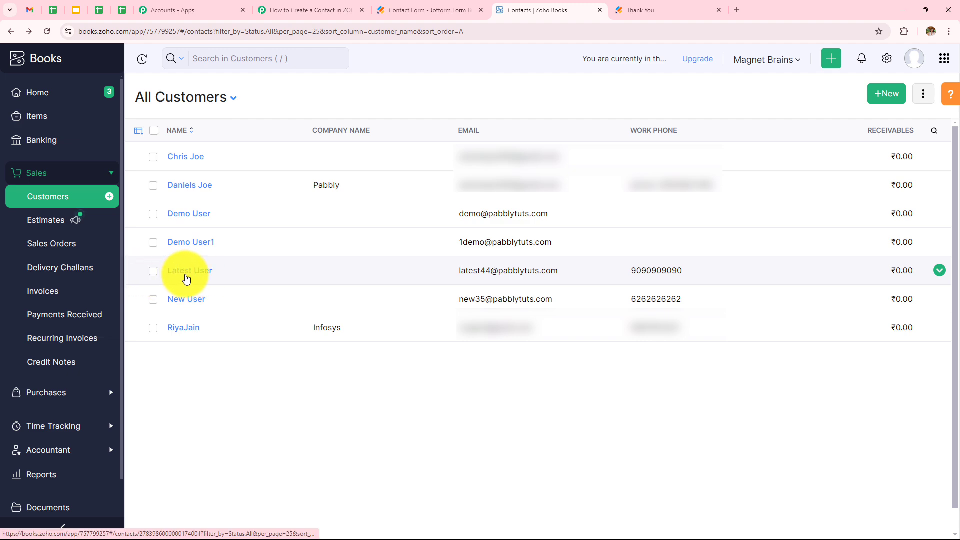
pyautogui.click(186, 278)
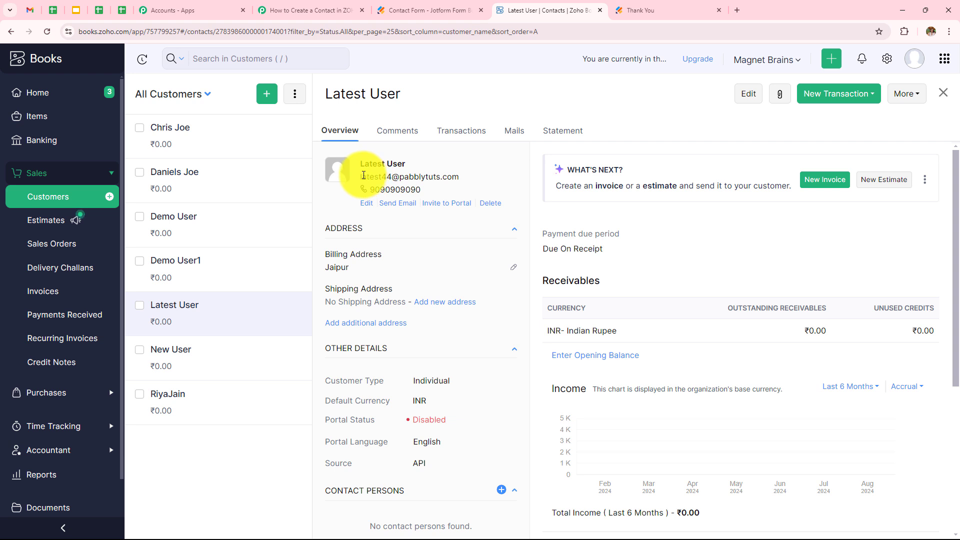
pyautogui.moveTo(363, 175); pyautogui.dragTo(459, 178)
pyautogui.doubleClick(422, 190)
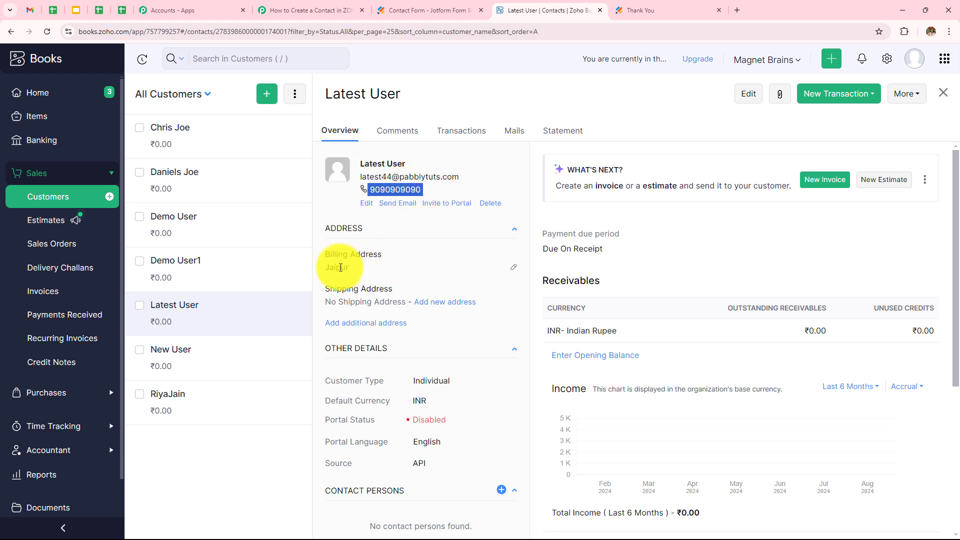
pyautogui.click(310, 10)
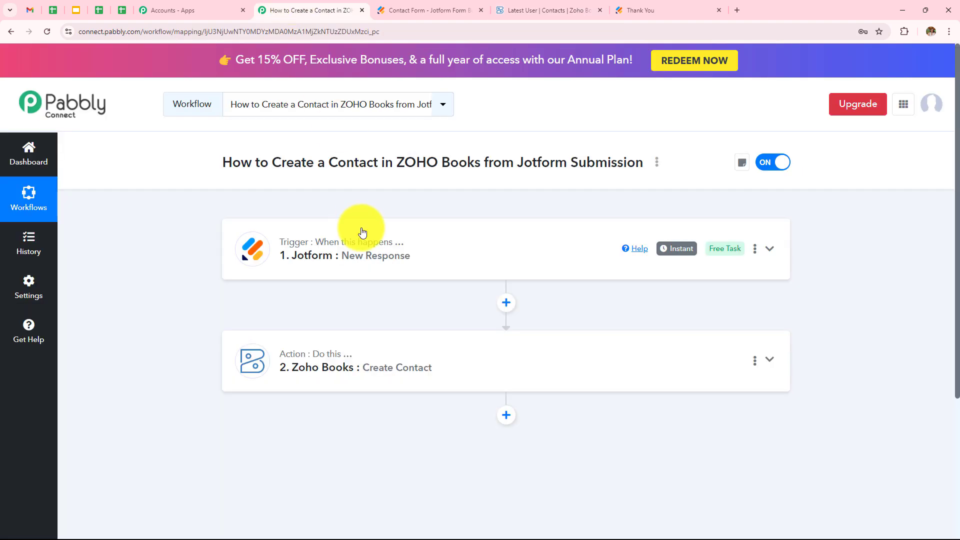
pyautogui.click(366, 257)
pyautogui.scroll(-2, 382, 289)
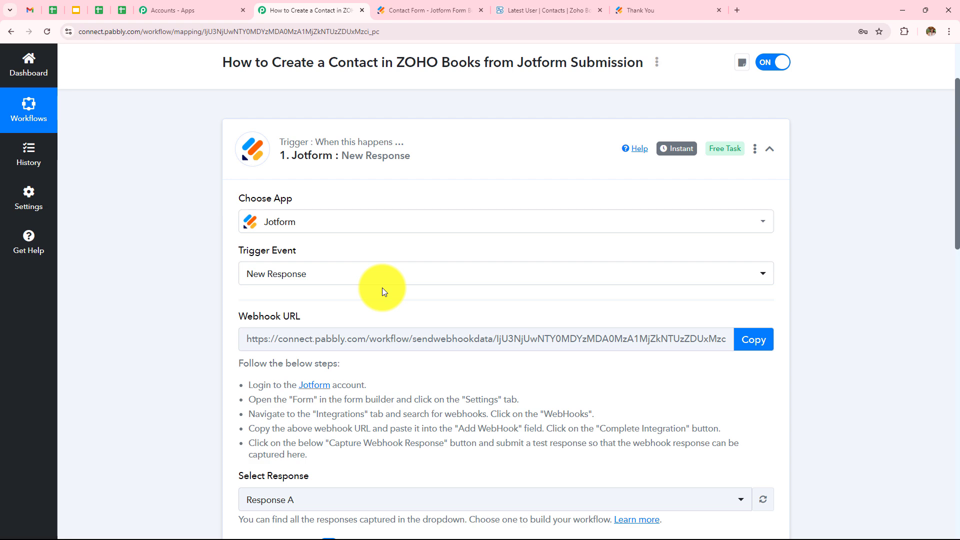
pyautogui.scroll(-2, 383, 292)
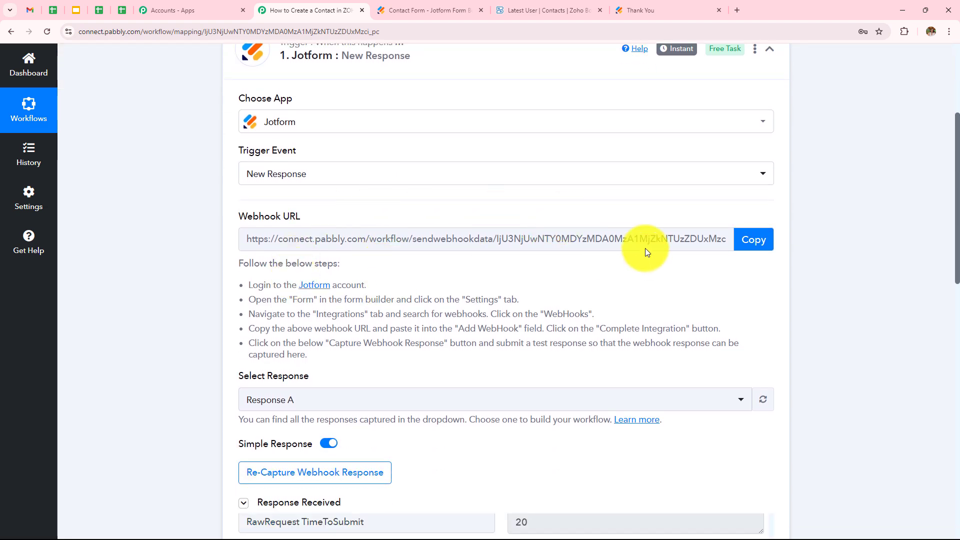
pyautogui.scroll(-4, 645, 248)
pyautogui.scroll(-3, 637, 298)
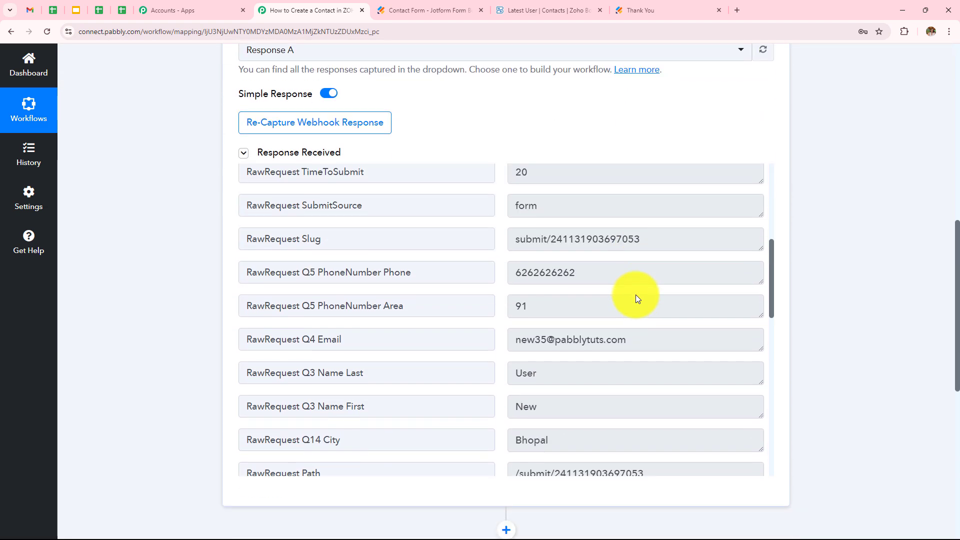
pyautogui.scroll(-6, 568, 272)
pyautogui.scroll(-7, 706, 154)
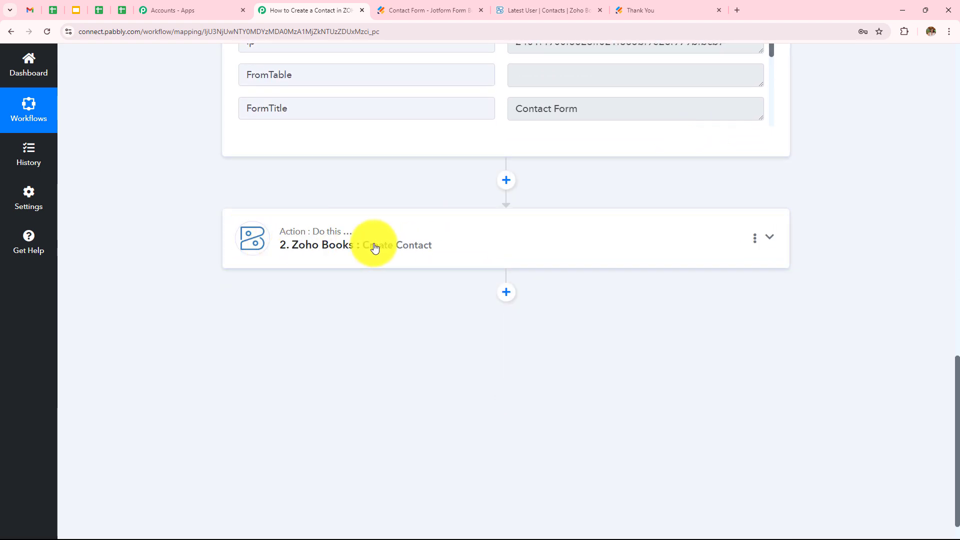
pyautogui.click(375, 248)
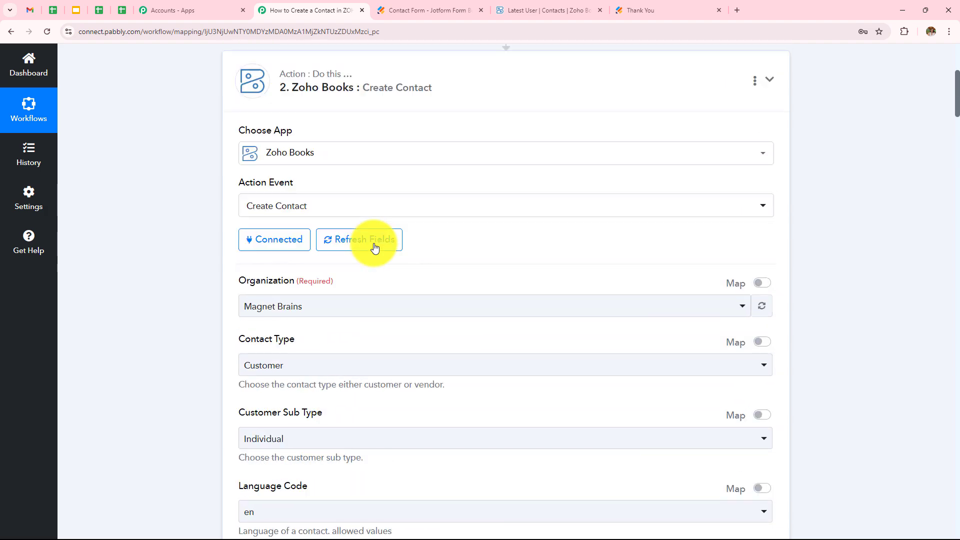
pyautogui.scroll(-18, 374, 243)
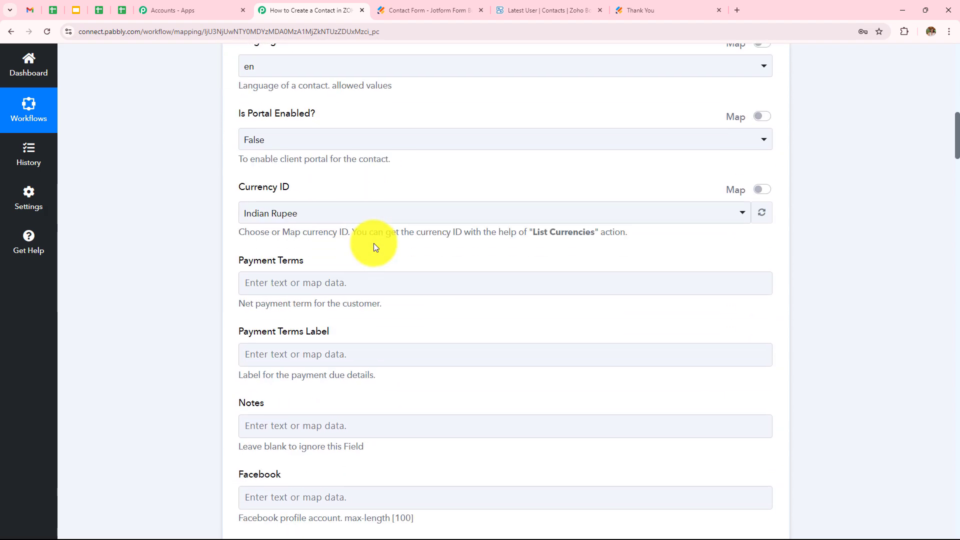
pyautogui.scroll(-15, 375, 251)
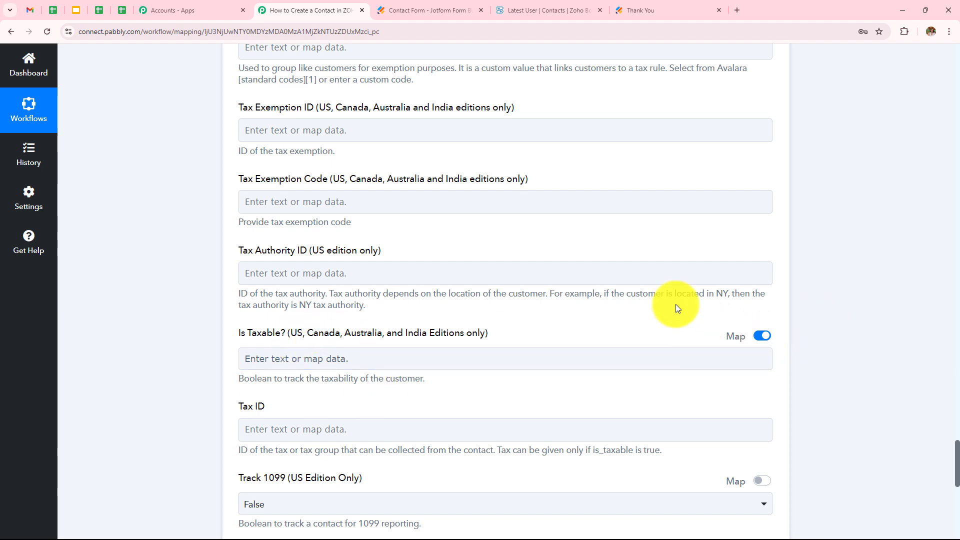
pyautogui.scroll(-10, 676, 304)
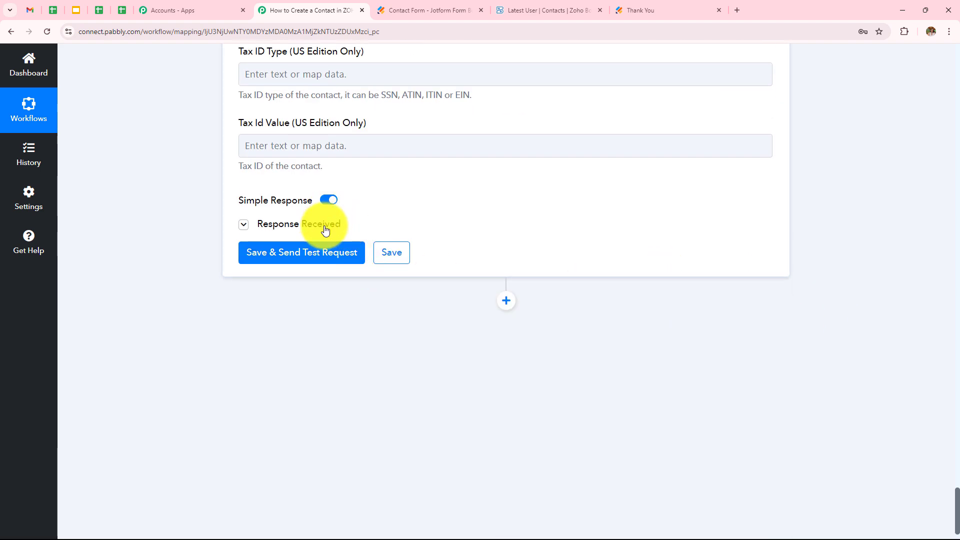
pyautogui.click(325, 230)
pyautogui.scroll(-4, 627, 343)
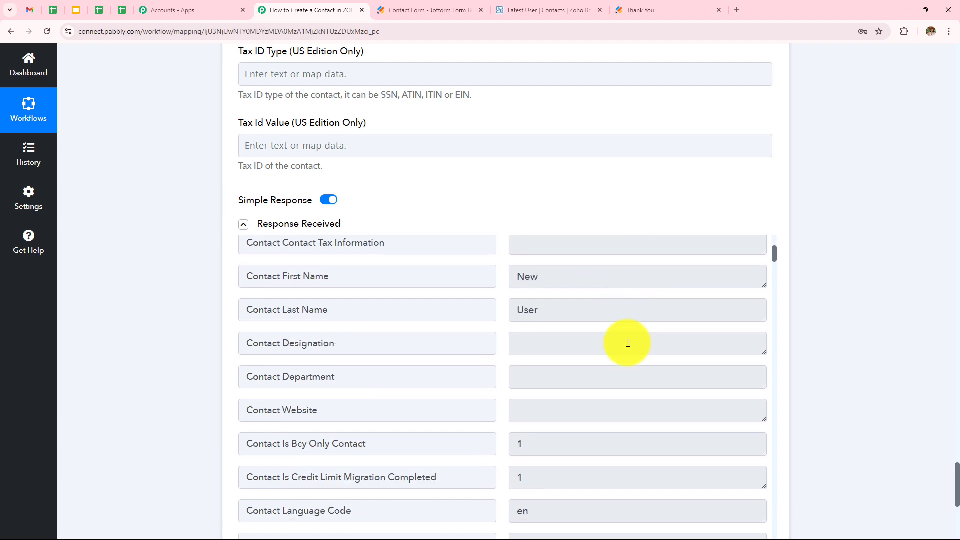
pyautogui.scroll(4, 626, 343)
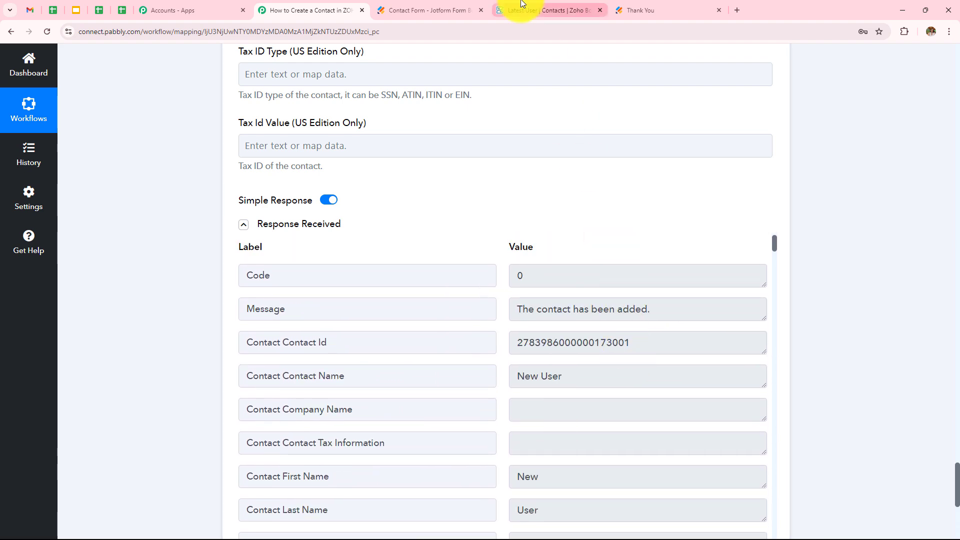
pyautogui.click(547, 10)
pyautogui.click(11, 31)
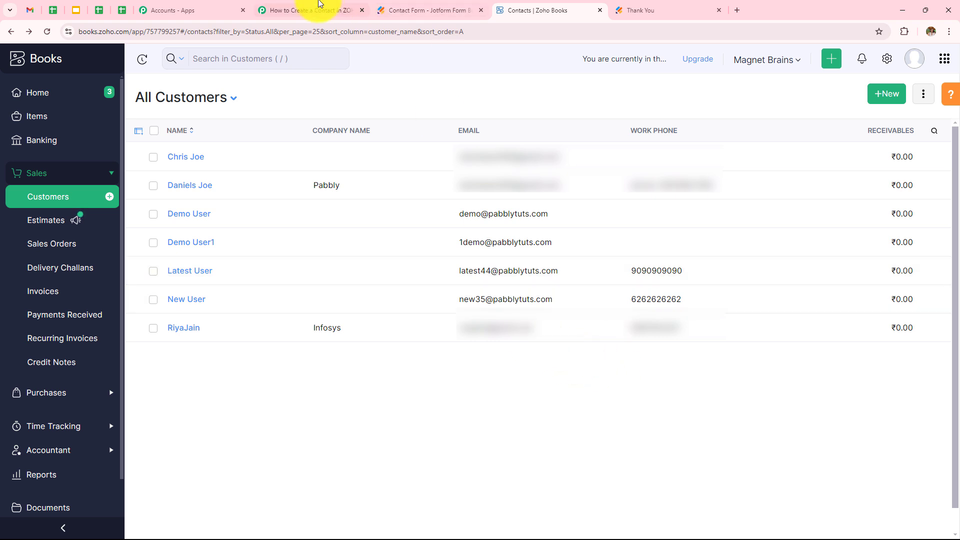
pyautogui.click(310, 10)
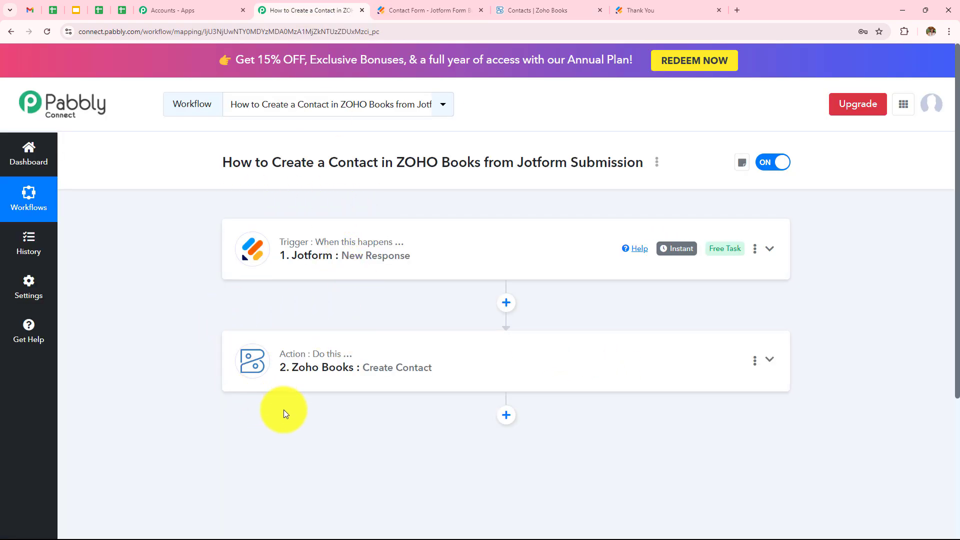